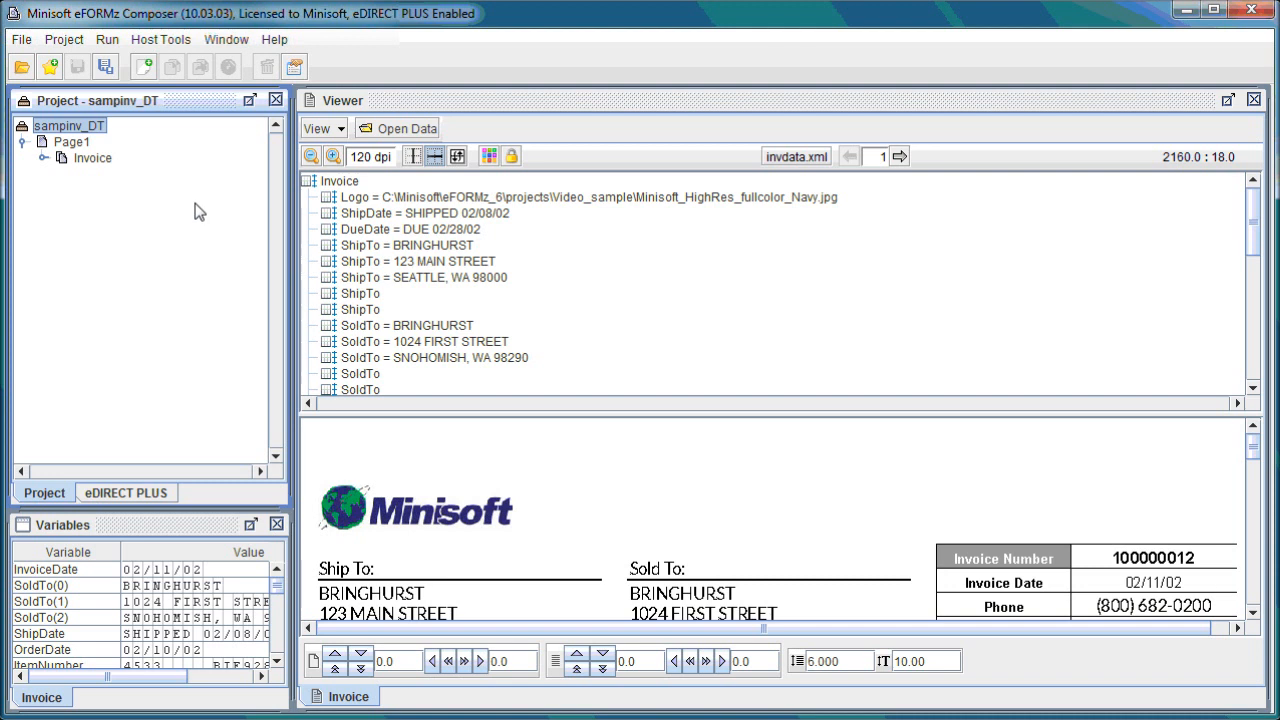
Open the Local Director Toolkit and start a new configuration.
{"action": "left_click", "coordinate": [160, 40]}
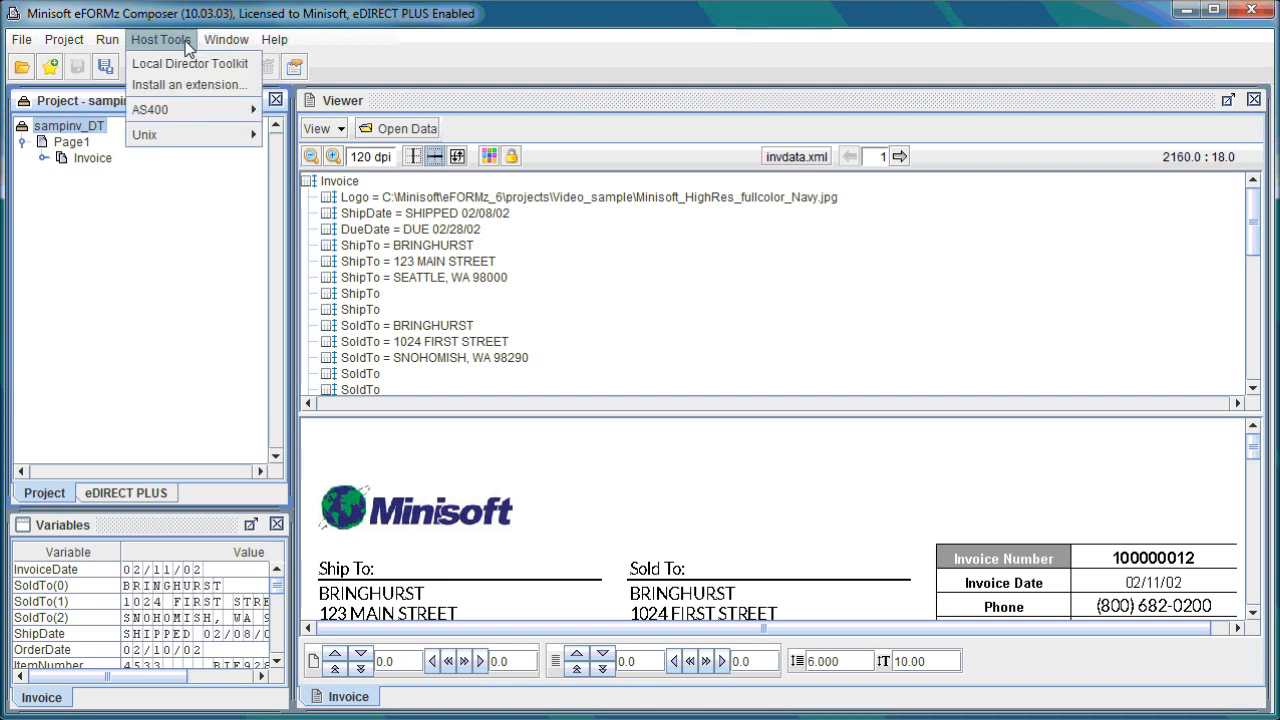
{"action": "left_click", "coordinate": [213, 68]}
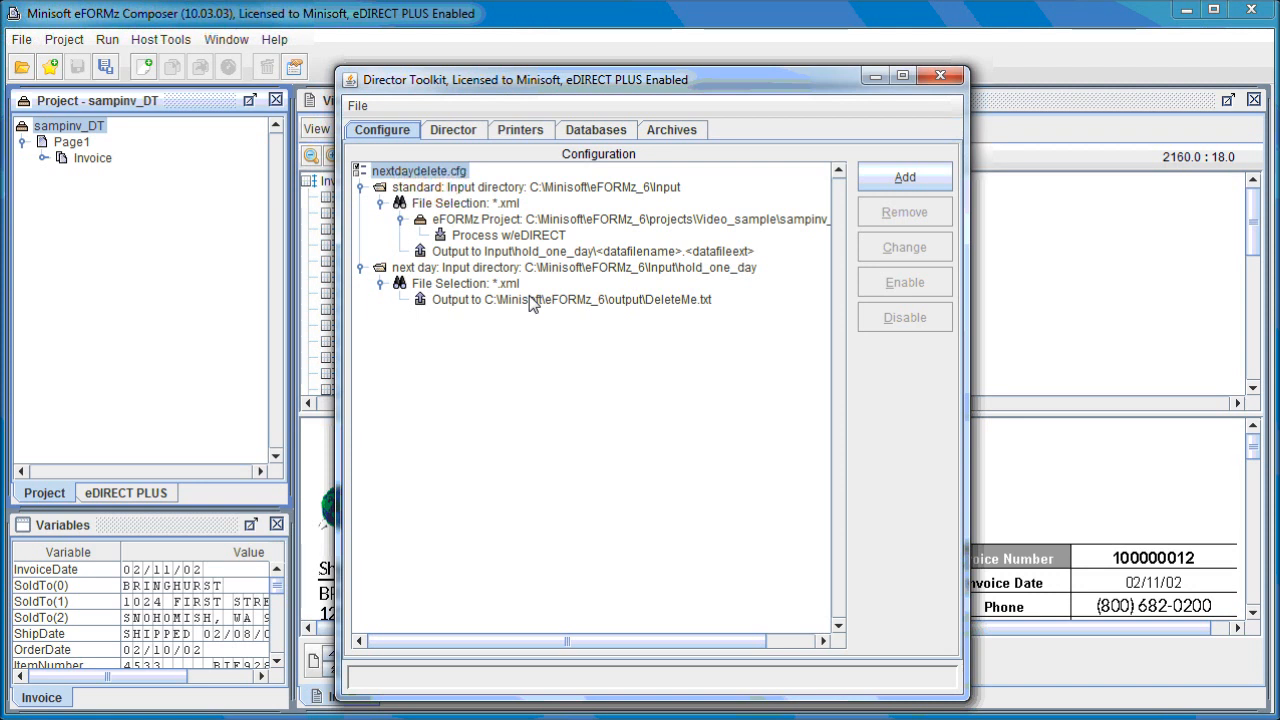
{"action": "left_click", "coordinate": [358, 106]}
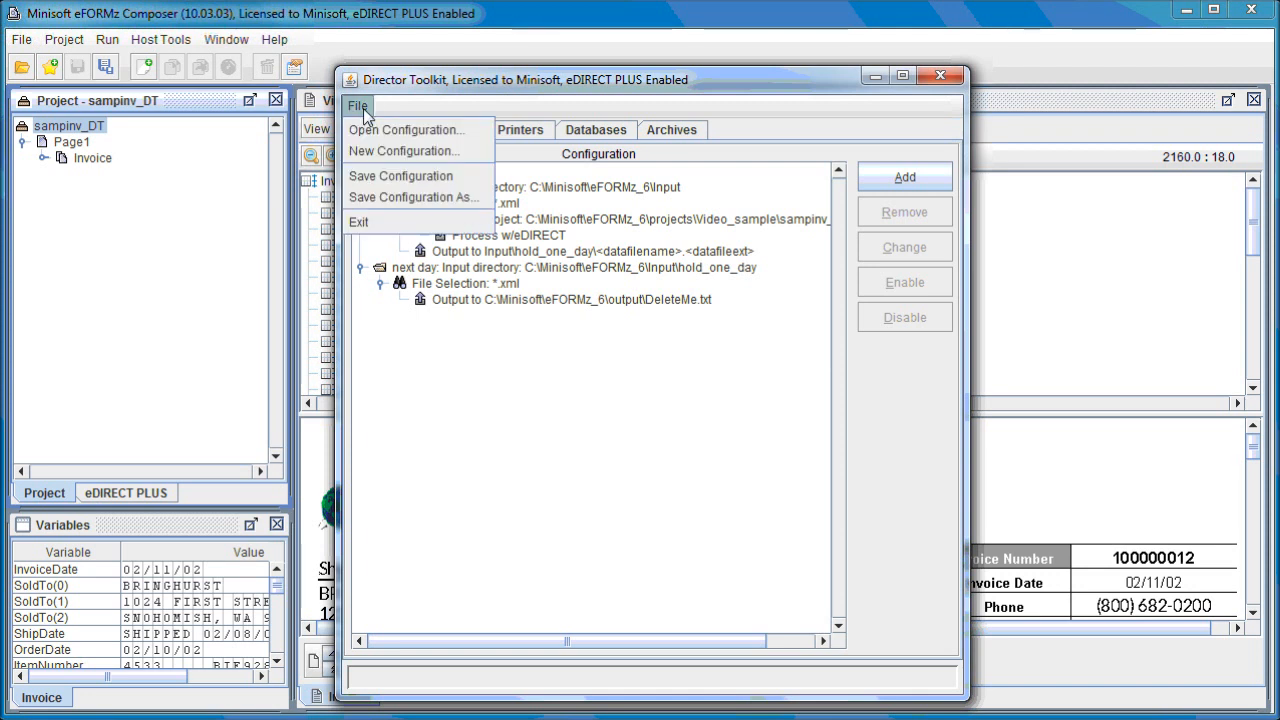
{"action": "left_click", "coordinate": [420, 152]}
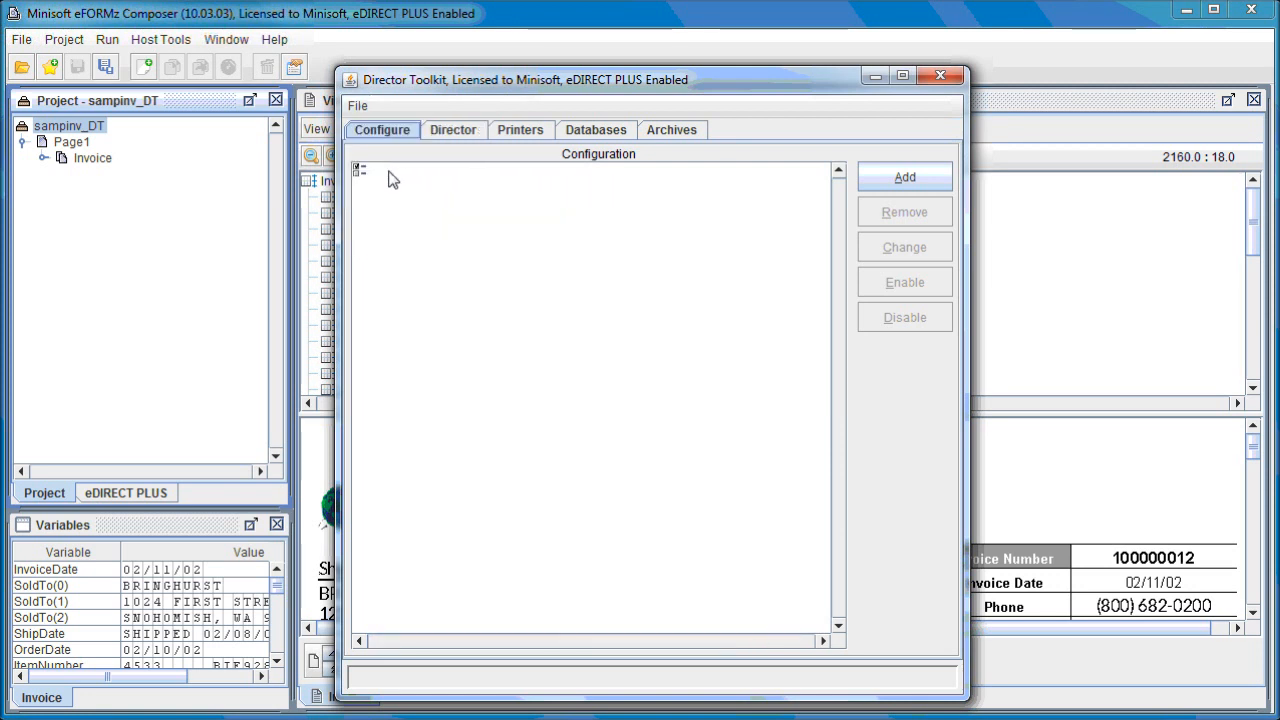
Add a local directory input named "standard" to the configuration, using C:\Minisoft\eFORMz_6\Input as its input directory.
{"action": "right_click", "coordinate": [366, 173]}
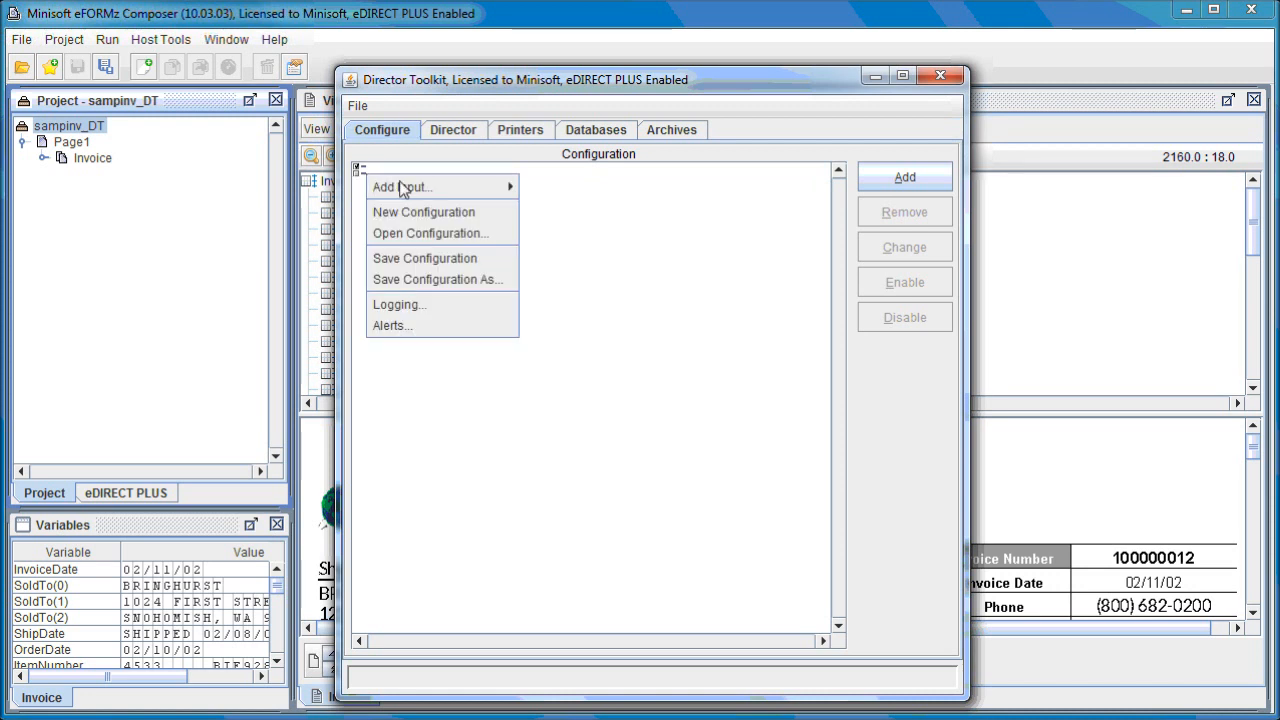
{"action": "mouse_move", "coordinate": [451, 190]}
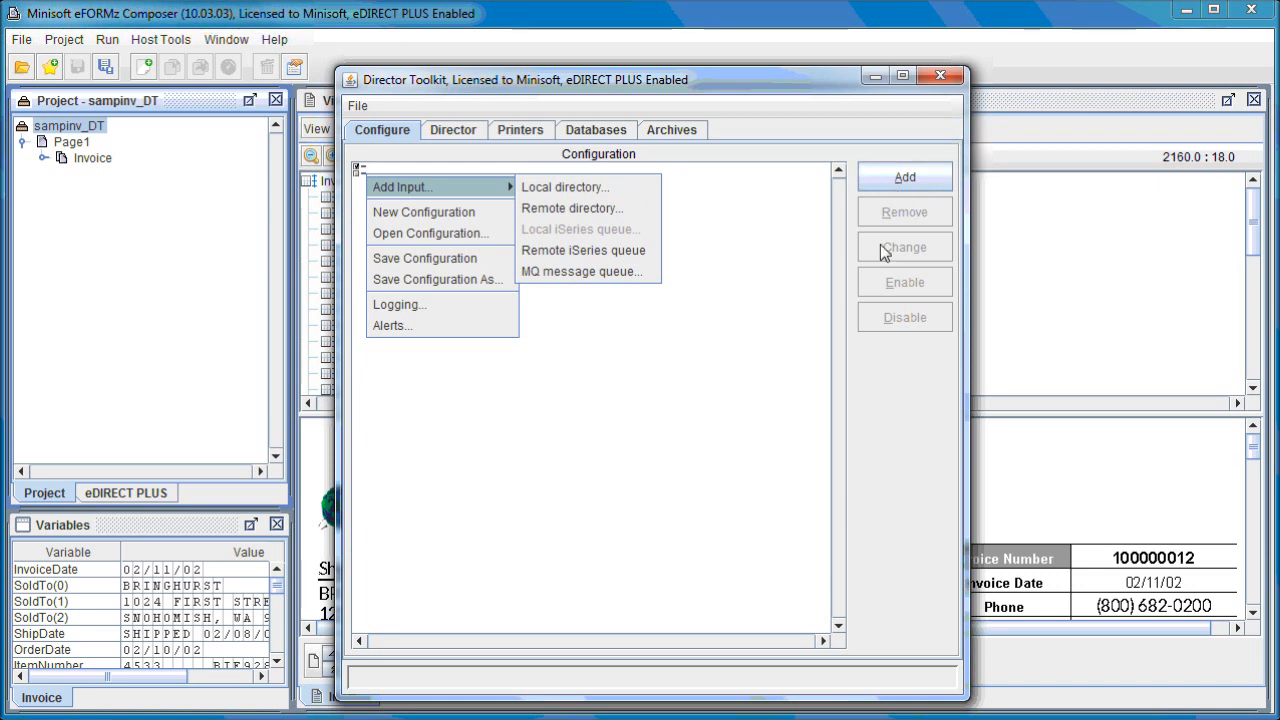
{"action": "left_click", "coordinate": [907, 186]}
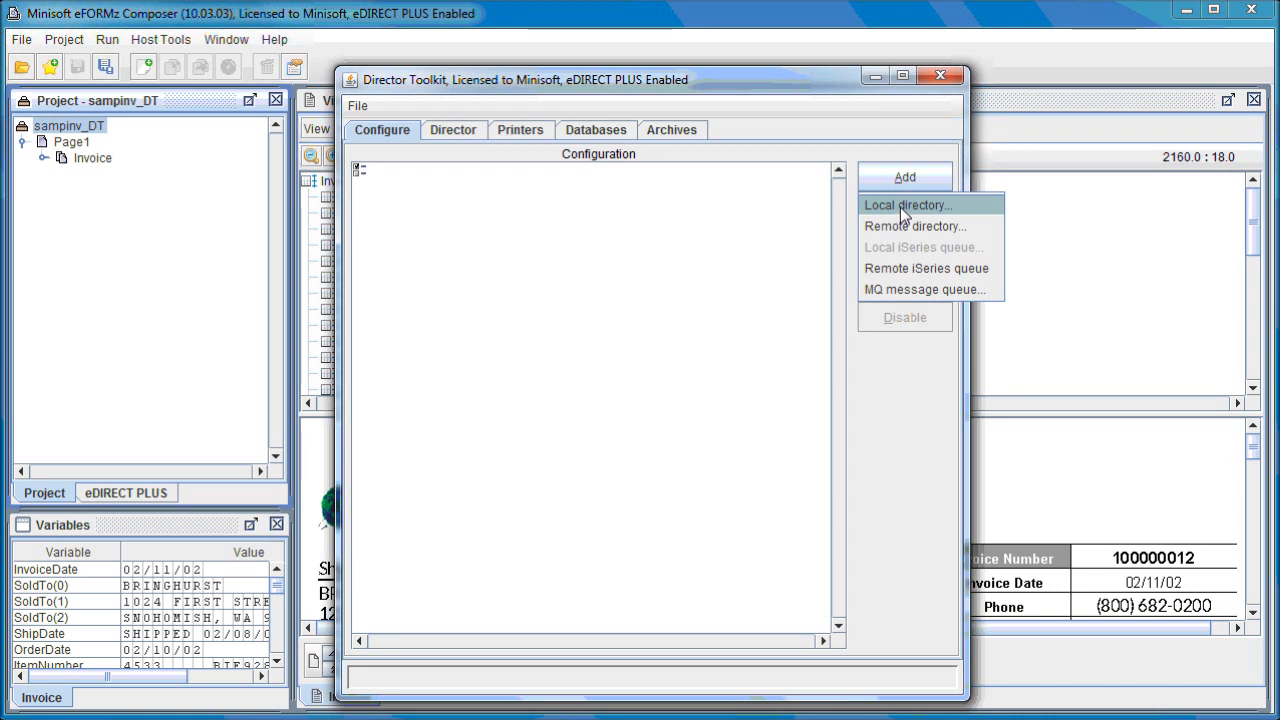
{"action": "left_click", "coordinate": [904, 207]}
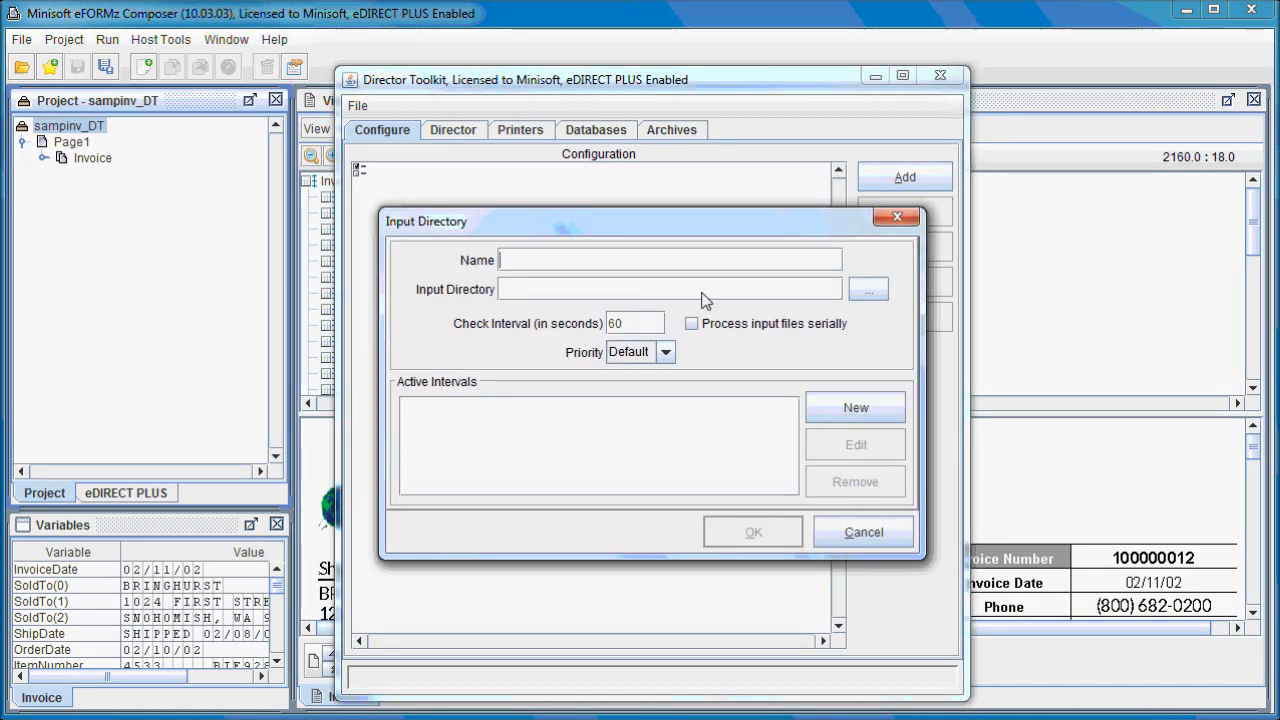
{"action": "type", "text": "standard"}
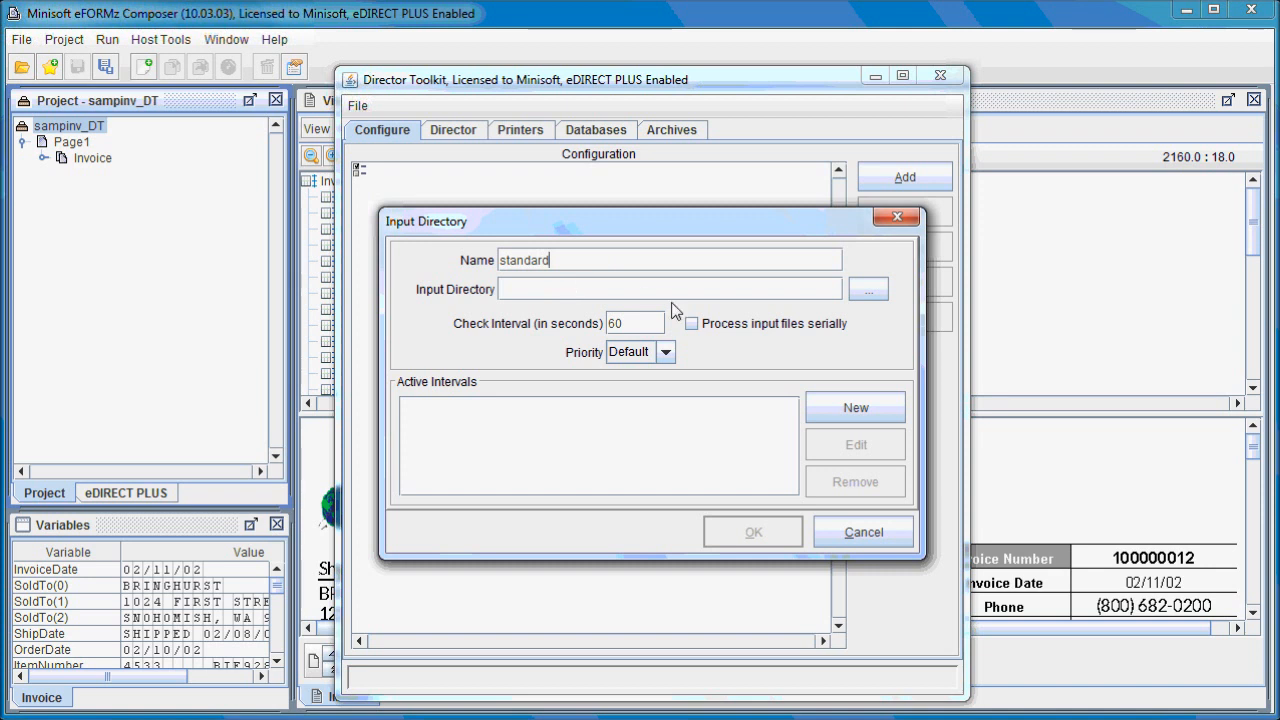
{"action": "left_click", "coordinate": [867, 290]}
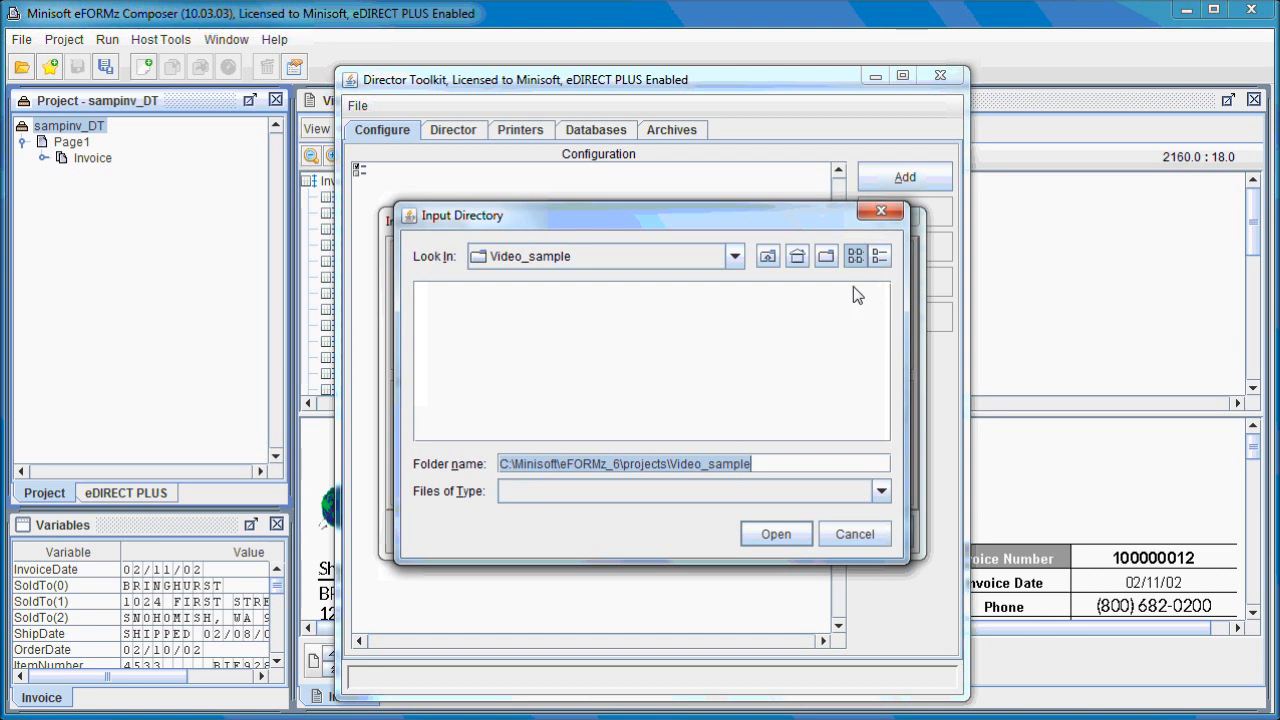
{"action": "left_click", "coordinate": [769, 257]}
{"action": "left_click", "coordinate": [769, 257]}
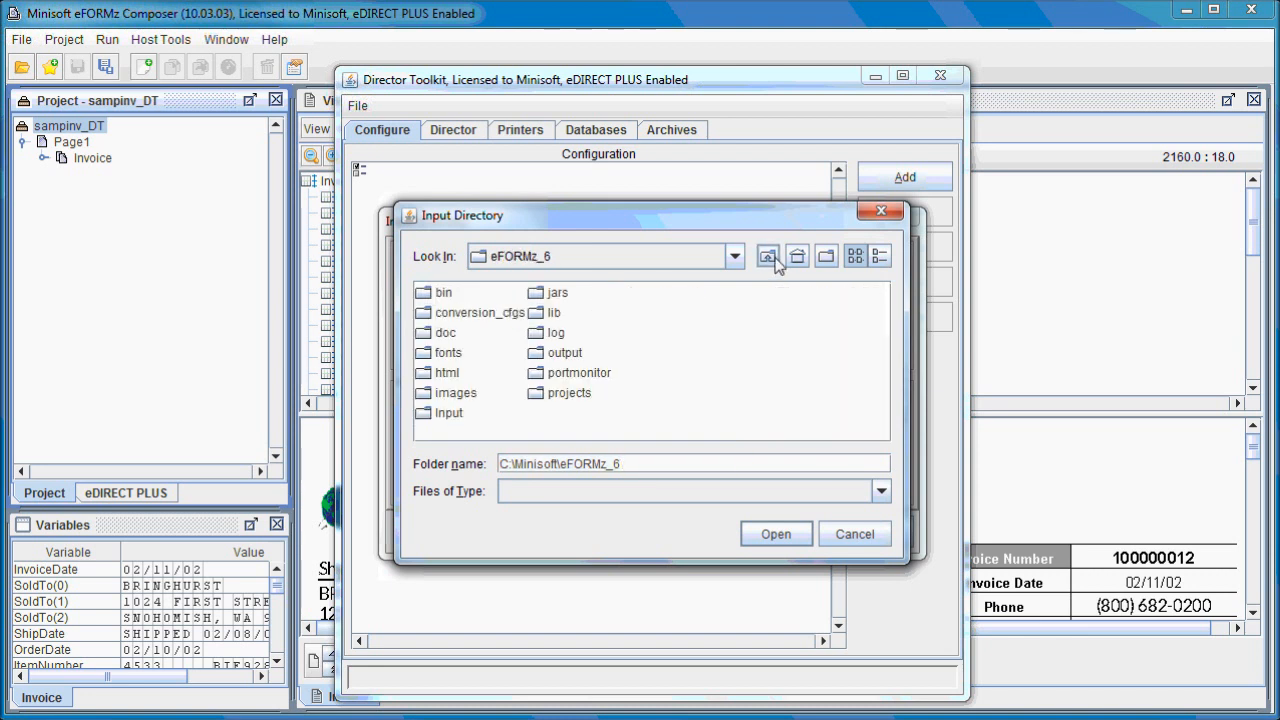
{"action": "double_click", "coordinate": [452, 414]}
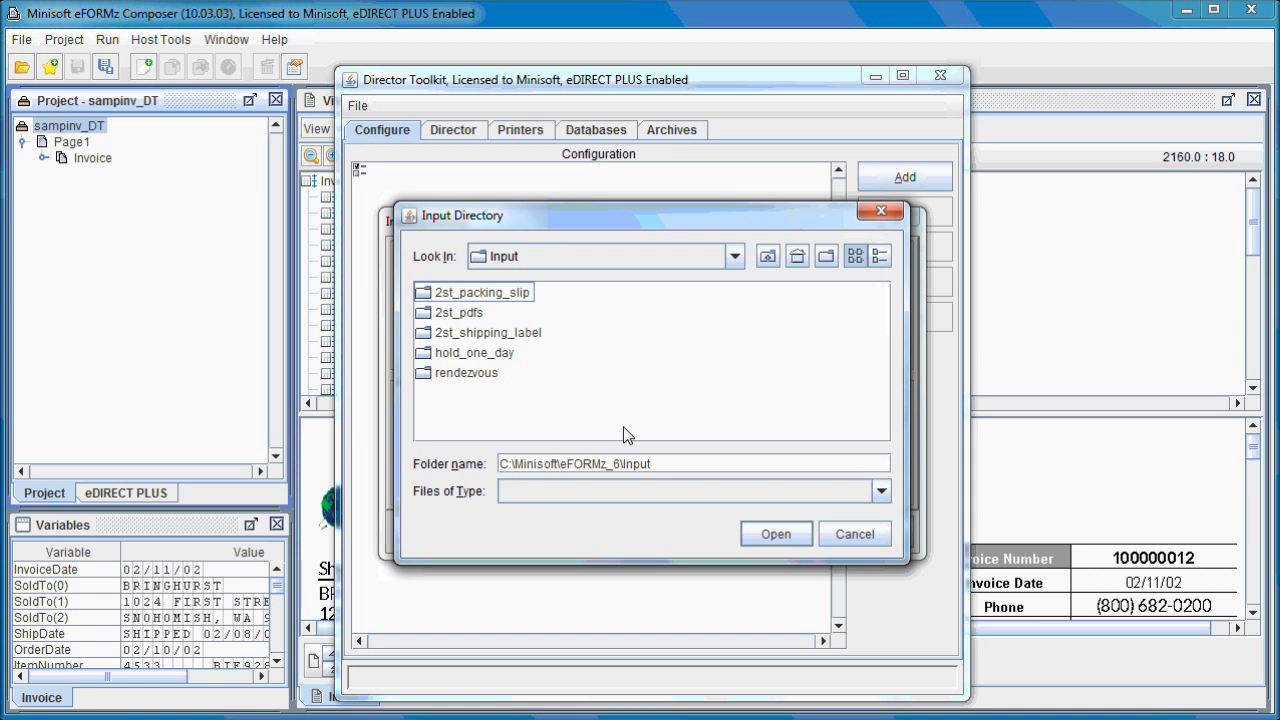
{"action": "left_click", "coordinate": [782, 536]}
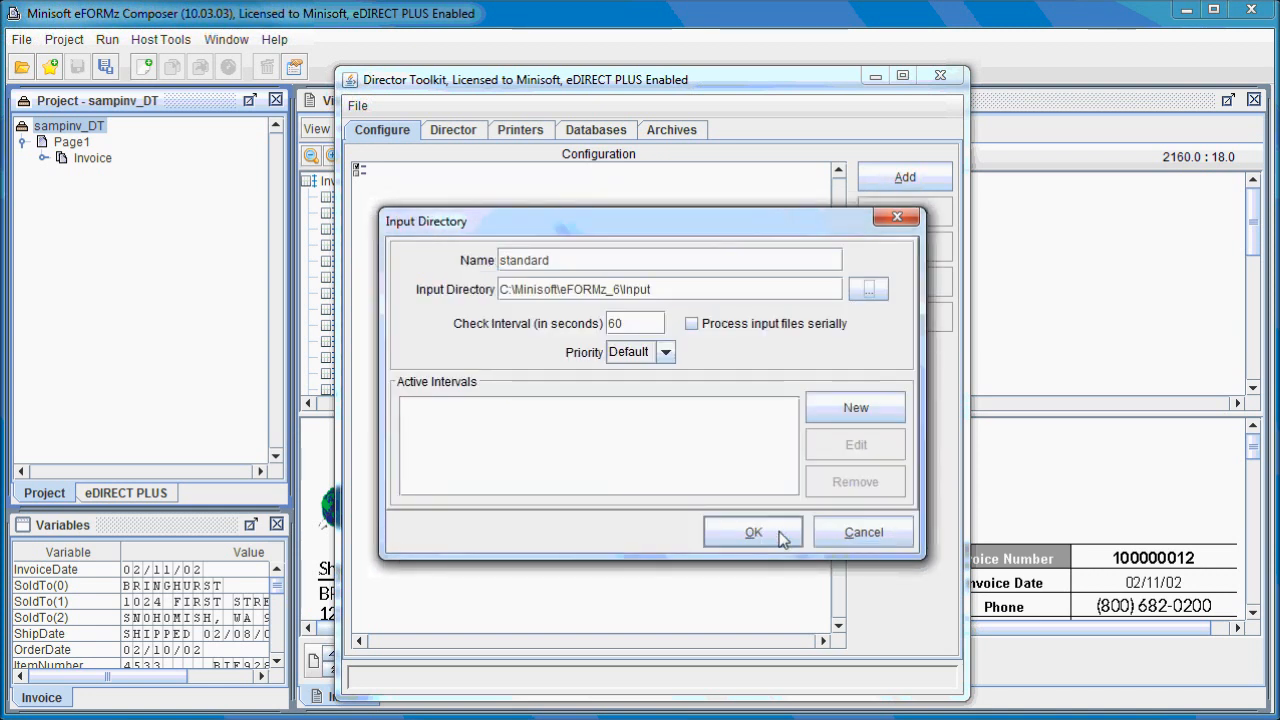
{"action": "left_click", "coordinate": [768, 537]}
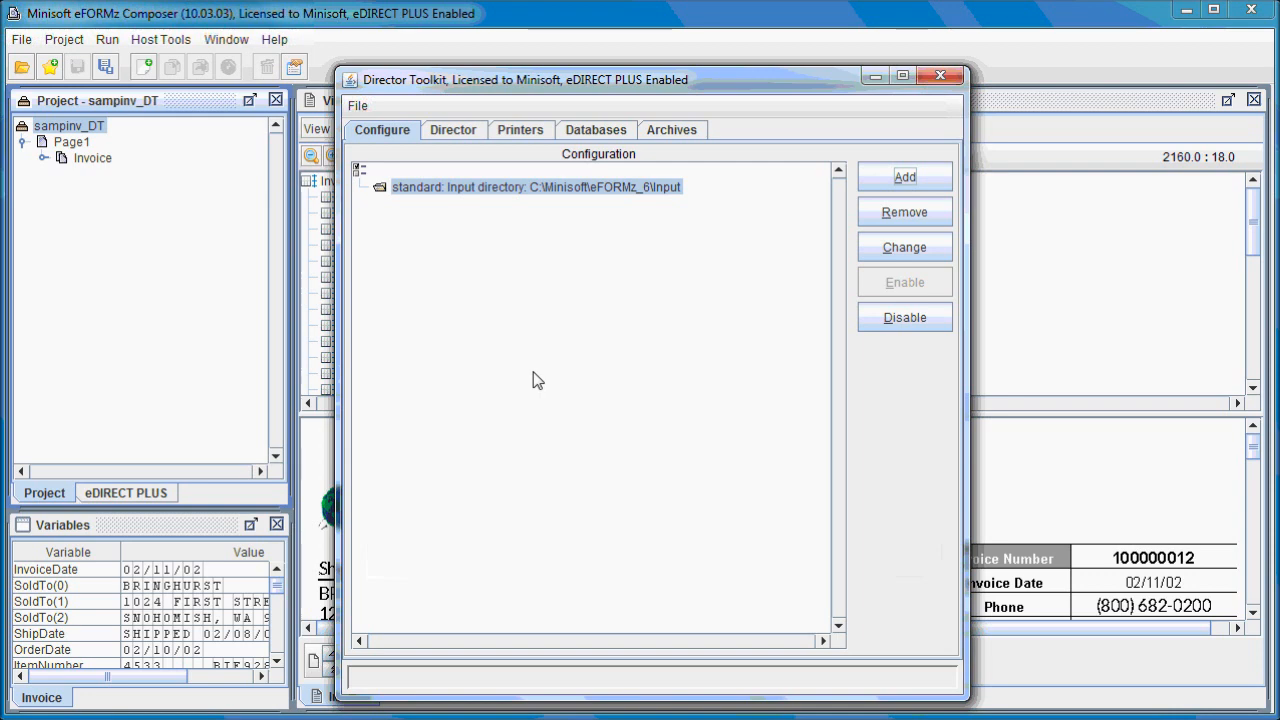
Add a file selection of *.xml to the standard input directory, with its disposition set to delete the selected file.
{"action": "left_click", "coordinate": [902, 177]}
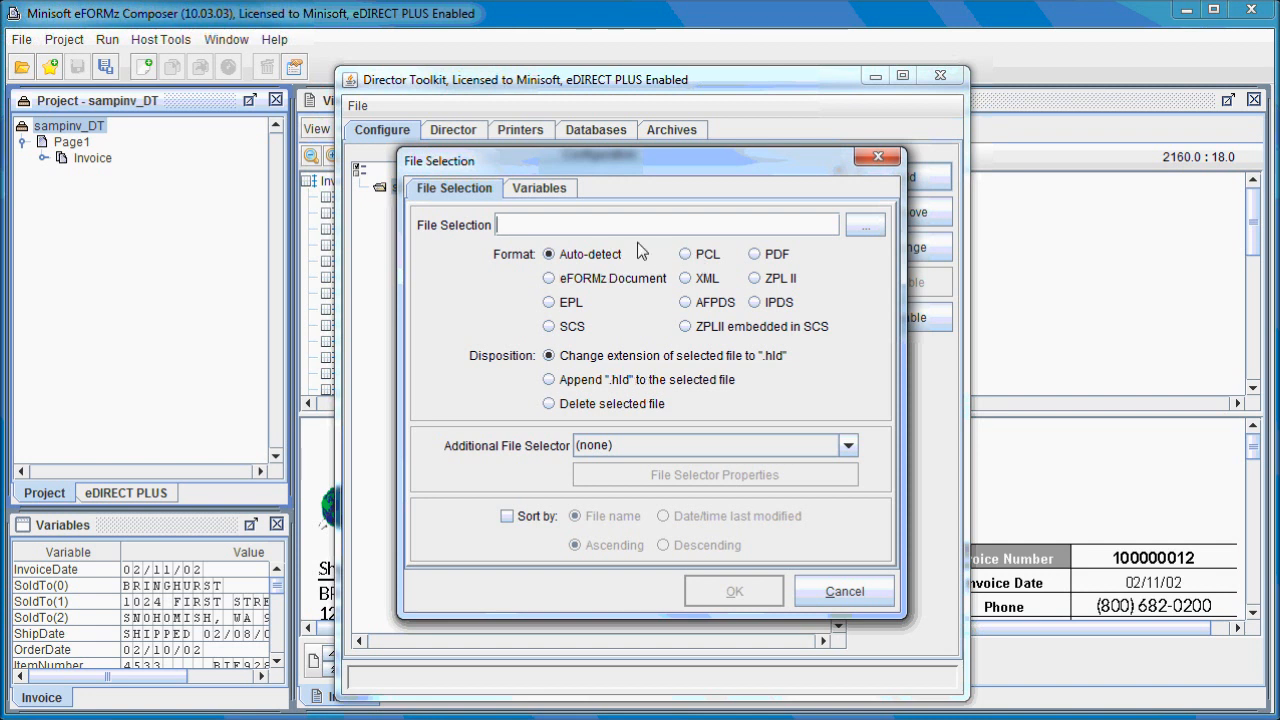
{"action": "type", "text": "*"}
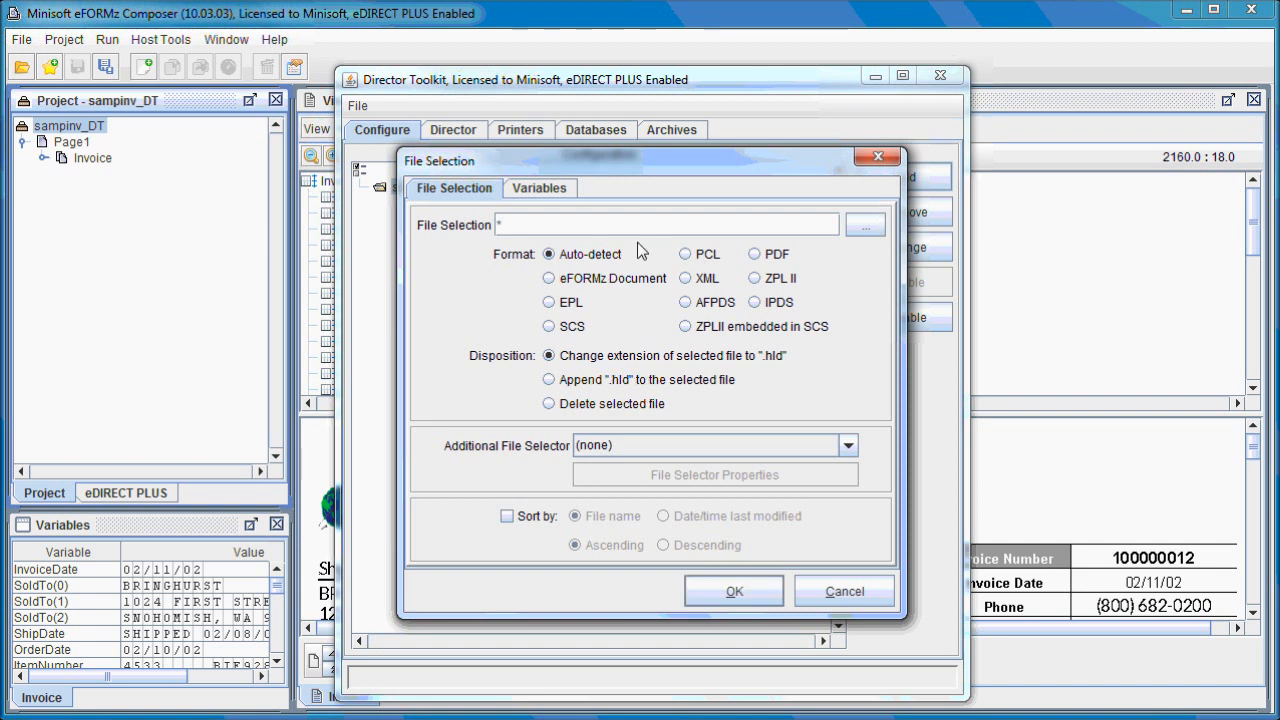
{"action": "type", "text": ".xml"}
{"action": "left_click", "coordinate": [549, 405]}
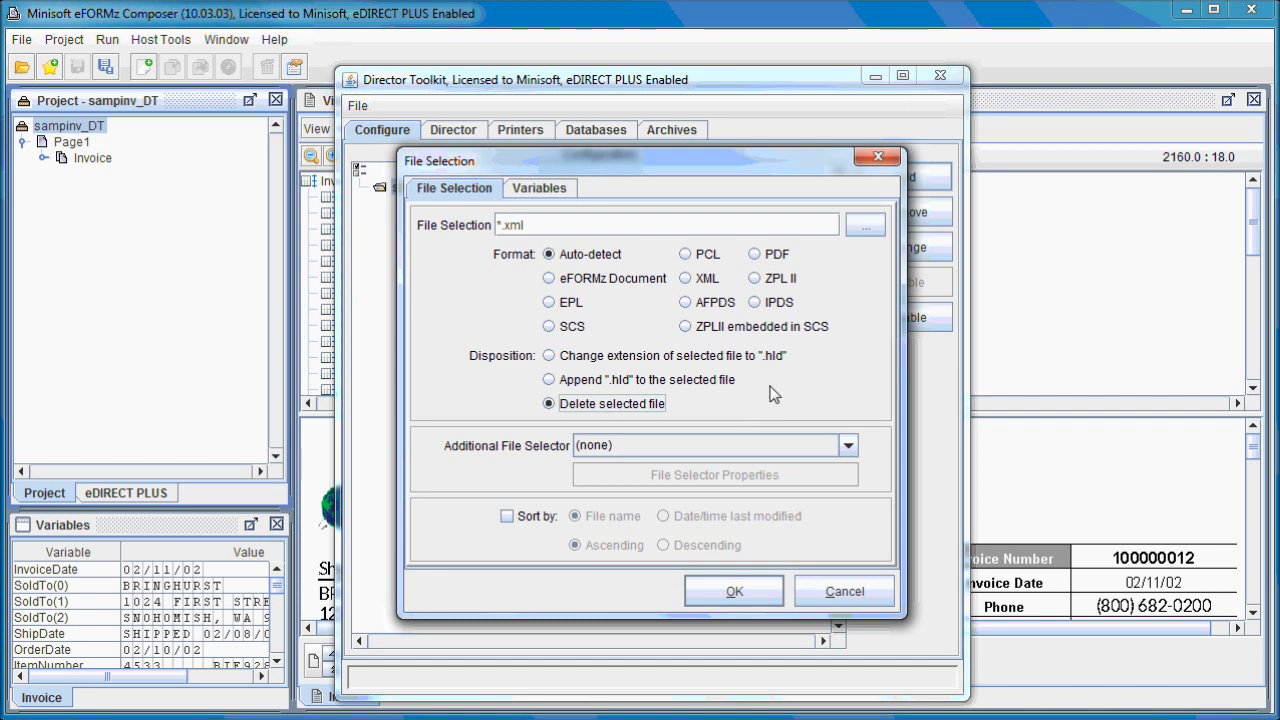
{"action": "left_click", "coordinate": [737, 591]}
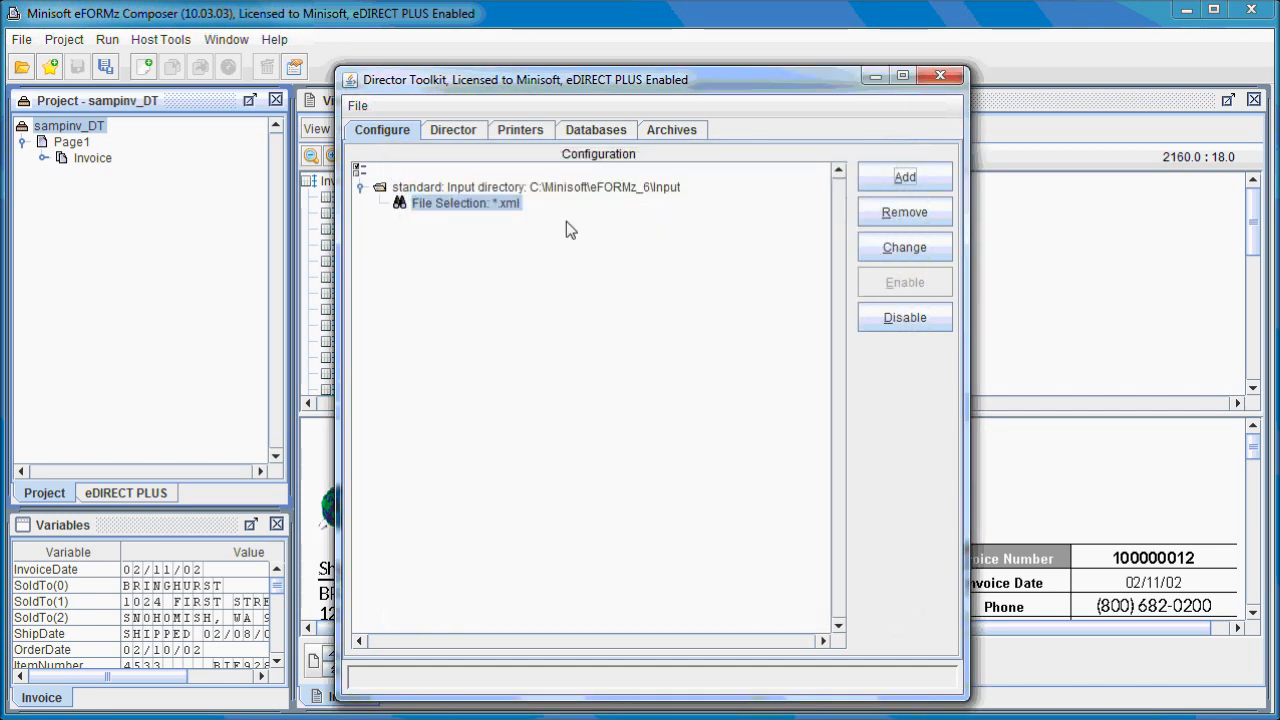
Add an eFORMz processor to the *.xml file selection, using the project sampinv_DT.efz from the projects\Video_sample folder.
{"action": "left_click", "coordinate": [903, 189]}
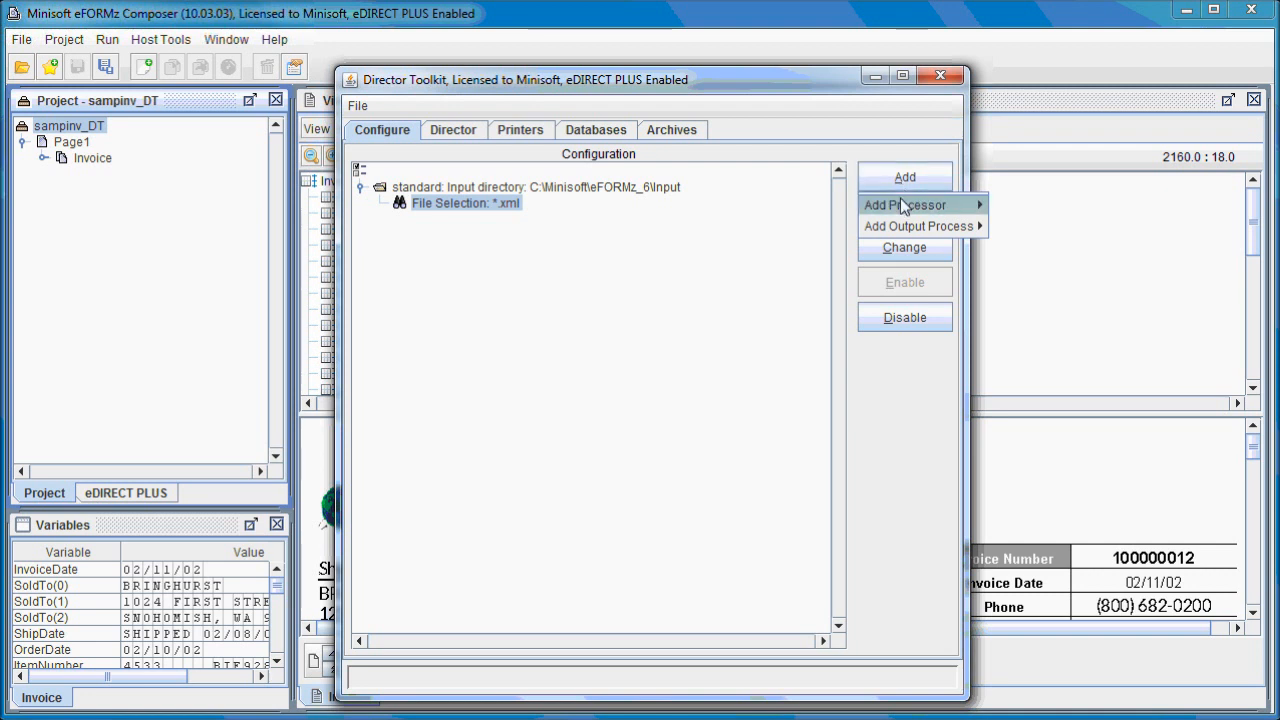
{"action": "mouse_move", "coordinate": [903, 210]}
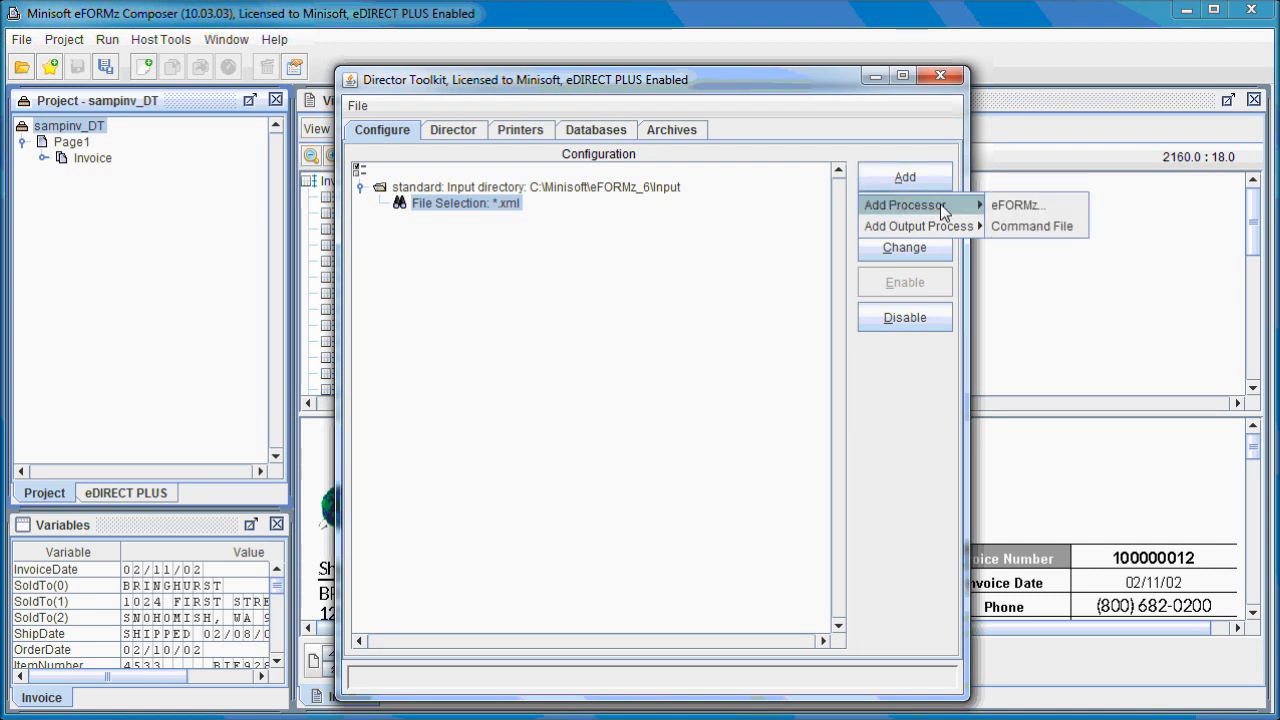
{"action": "left_click", "coordinate": [1050, 208]}
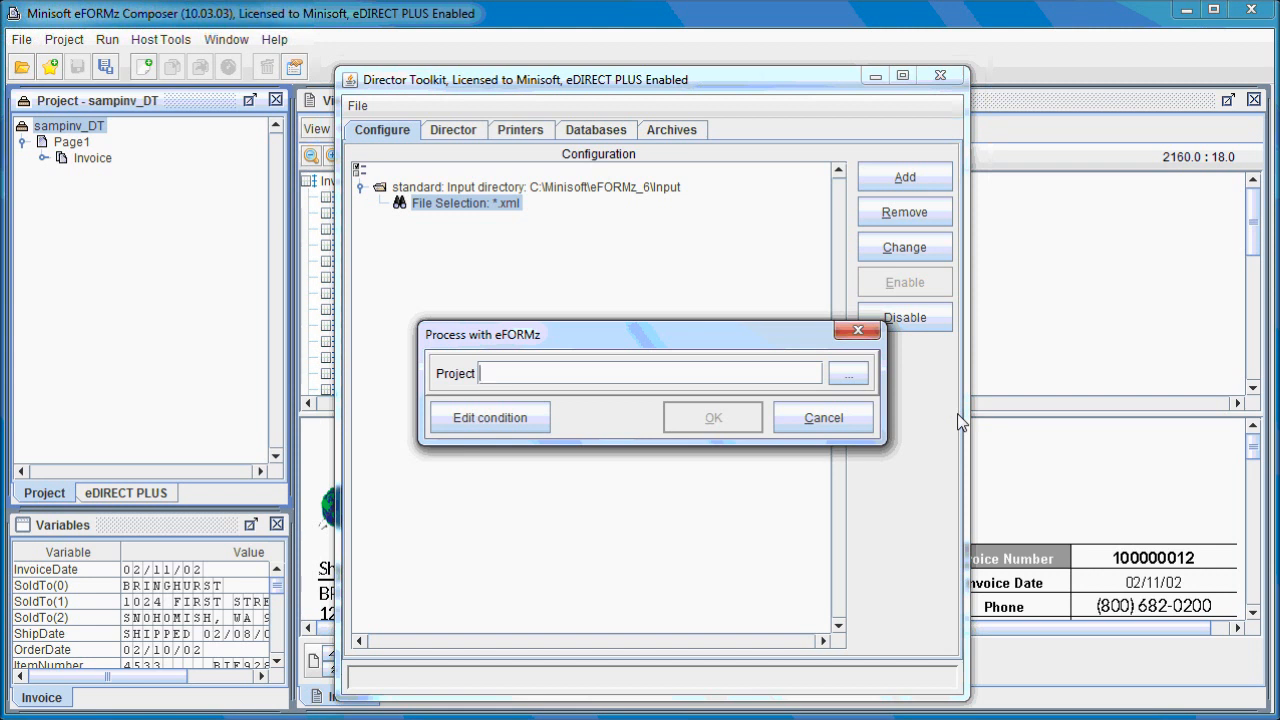
{"action": "left_click", "coordinate": [849, 374]}
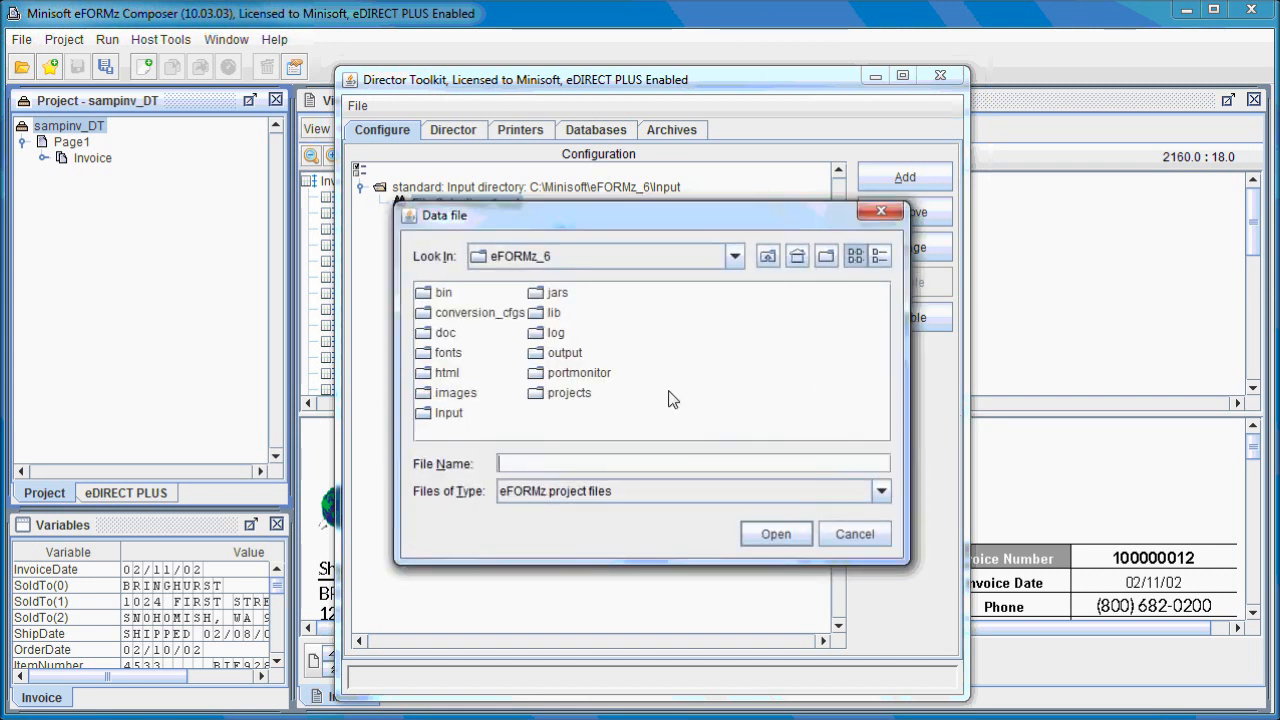
{"action": "double_click", "coordinate": [582, 393]}
{"action": "left_click_drag", "start_coordinate": [630, 432], "coordinate": [749, 371]}
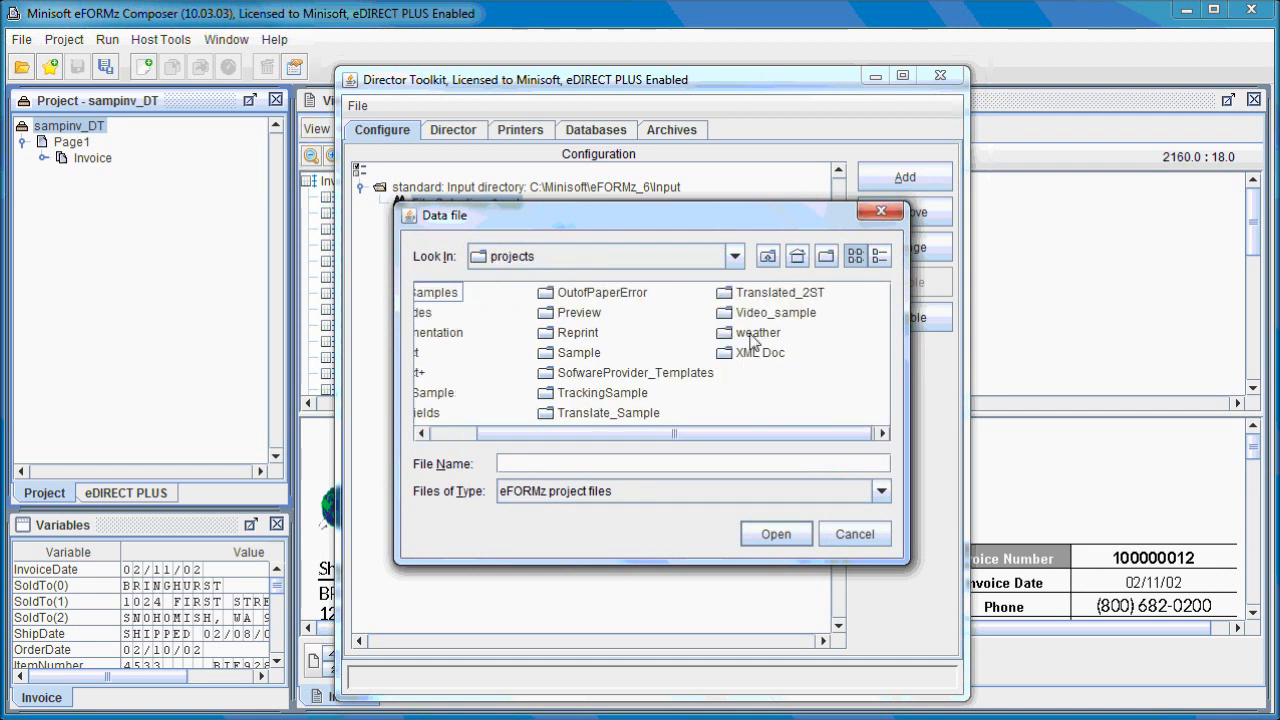
{"action": "double_click", "coordinate": [774, 312]}
{"action": "double_click", "coordinate": [512, 296]}
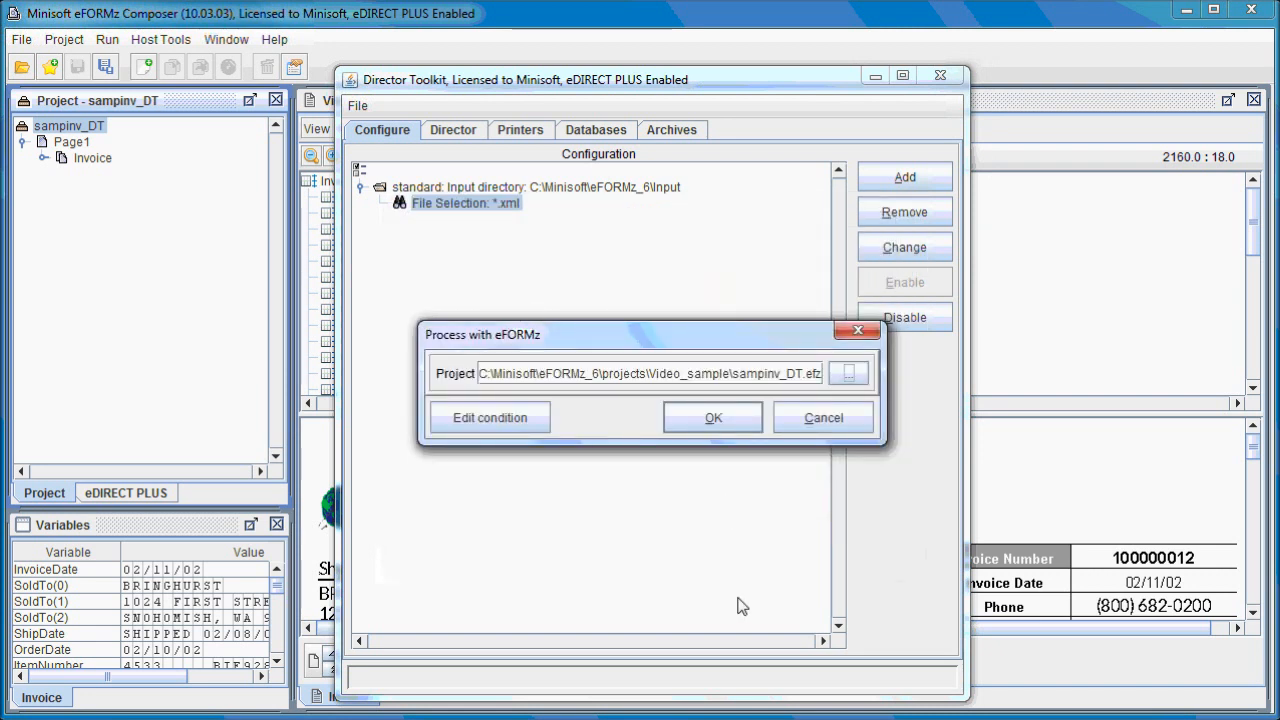
{"action": "left_click", "coordinate": [713, 420]}
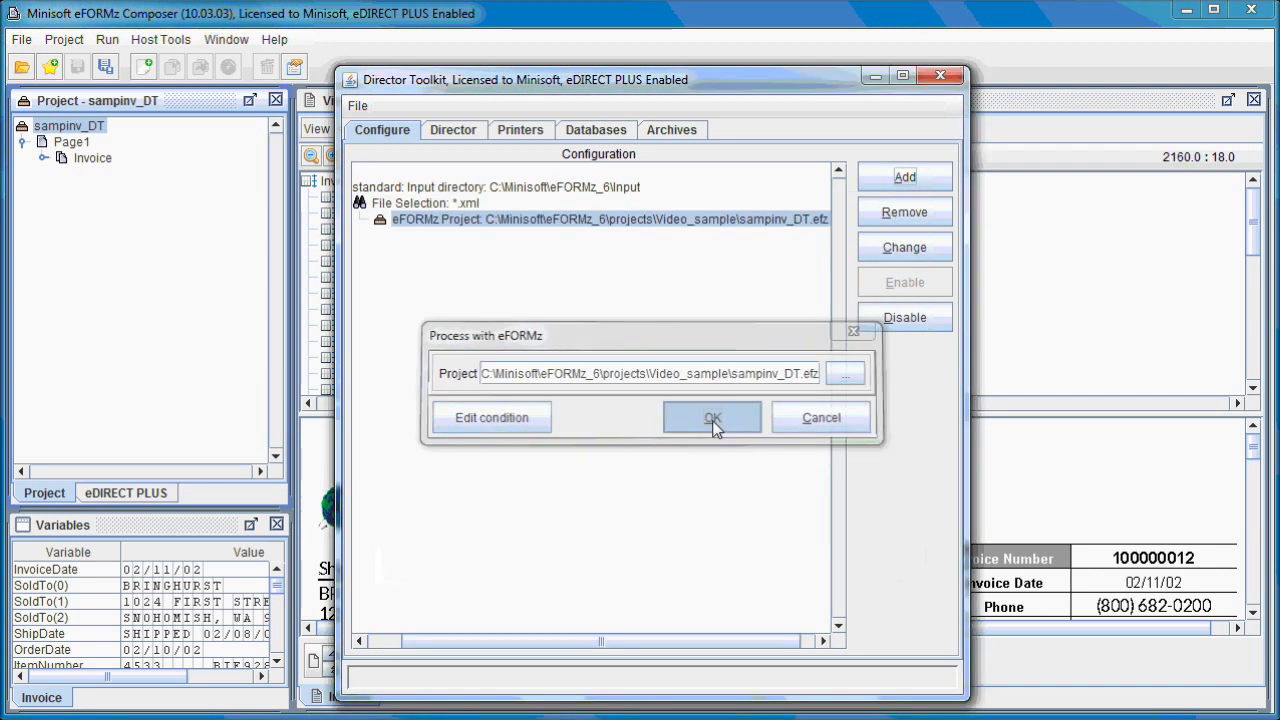
Add a Process w/eDIRECT PLUS output to the eFORMz project, with base directory C:\Minisoft\eFORMz_6\output and standard subdirectories disabled.
{"action": "mouse_move", "coordinate": [642, 634]}
{"action": "left_mouse_down"}
{"action": "mouse_move", "coordinate": [574, 633]}
{"action": "mouse_move", "coordinate": [663, 639]}
{"action": "left_mouse_up"}
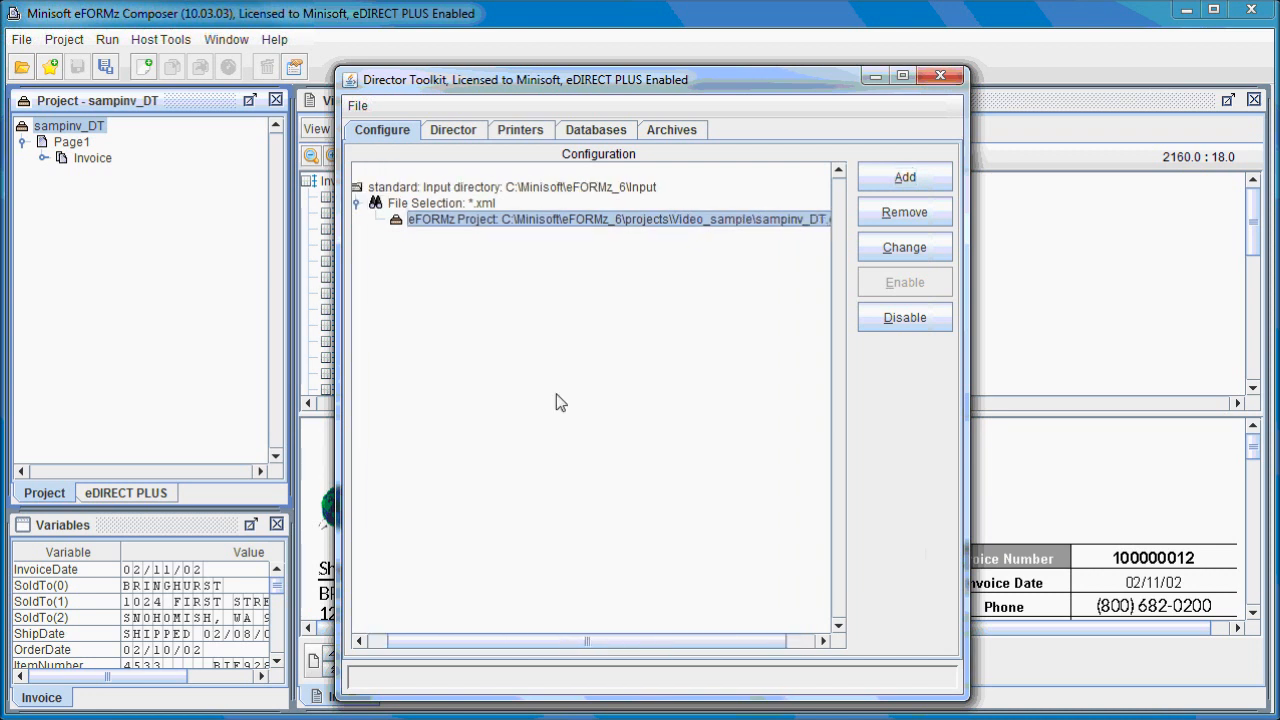
{"action": "right_click", "coordinate": [465, 231]}
{"action": "mouse_move", "coordinate": [576, 266]}
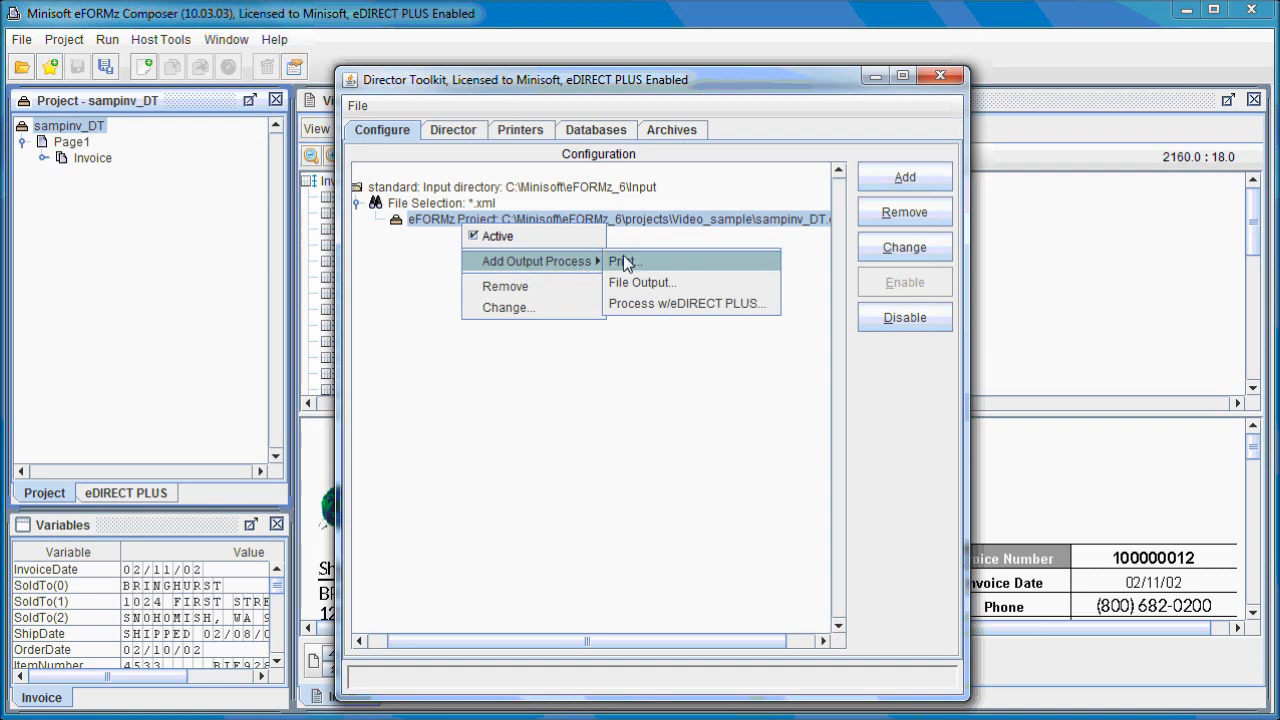
{"action": "left_click", "coordinate": [659, 303]}
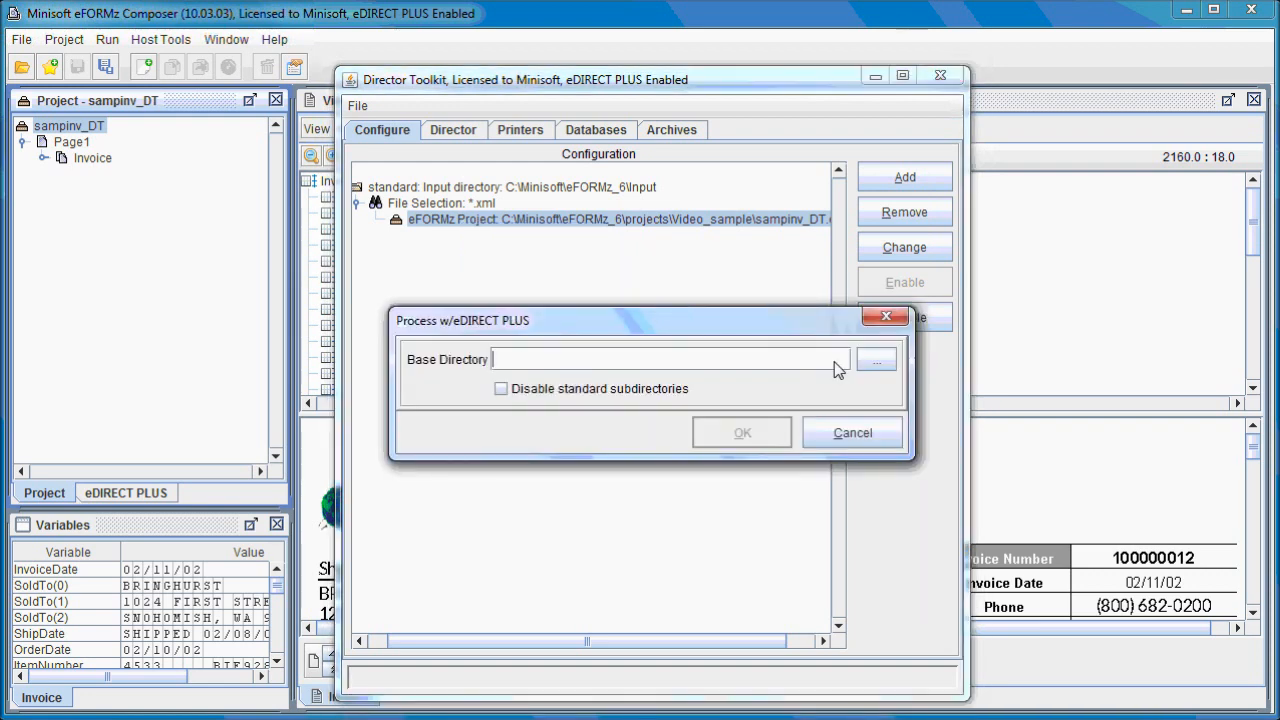
{"action": "left_click", "coordinate": [872, 362]}
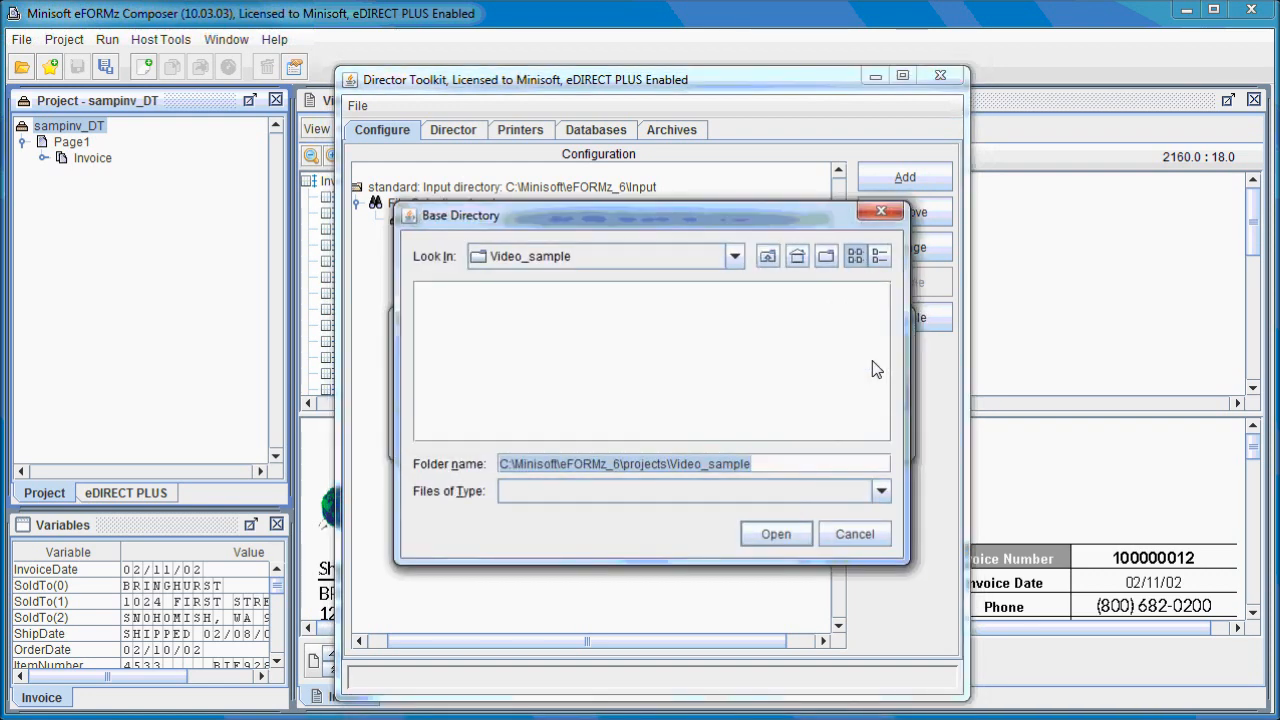
{"action": "left_click", "coordinate": [766, 257]}
{"action": "left_click", "coordinate": [766, 257]}
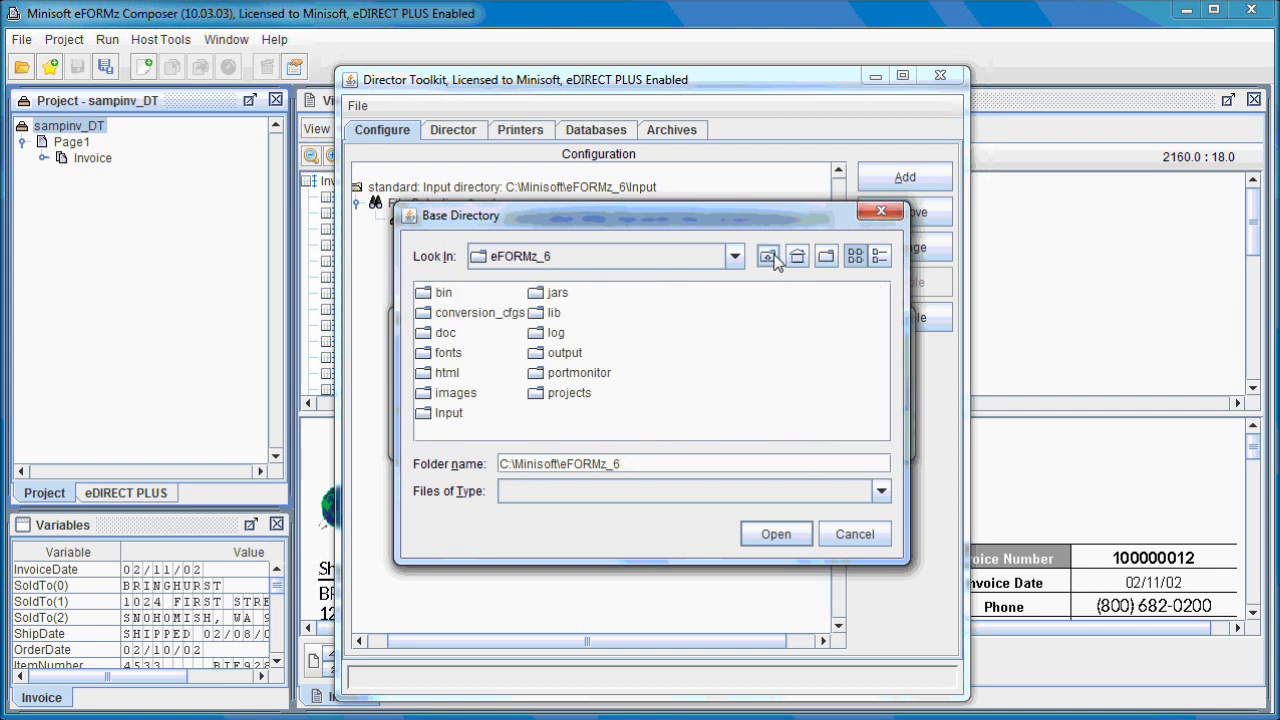
{"action": "left_click", "coordinate": [563, 353]}
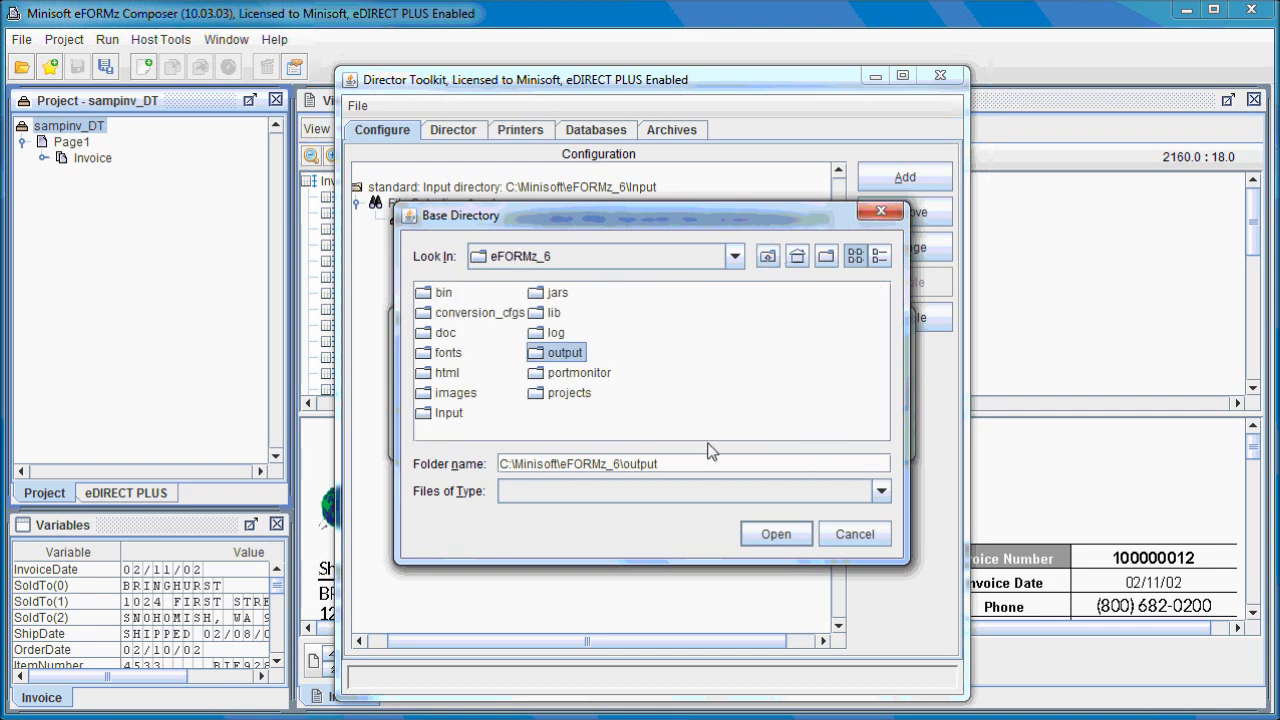
{"action": "left_click", "coordinate": [772, 533]}
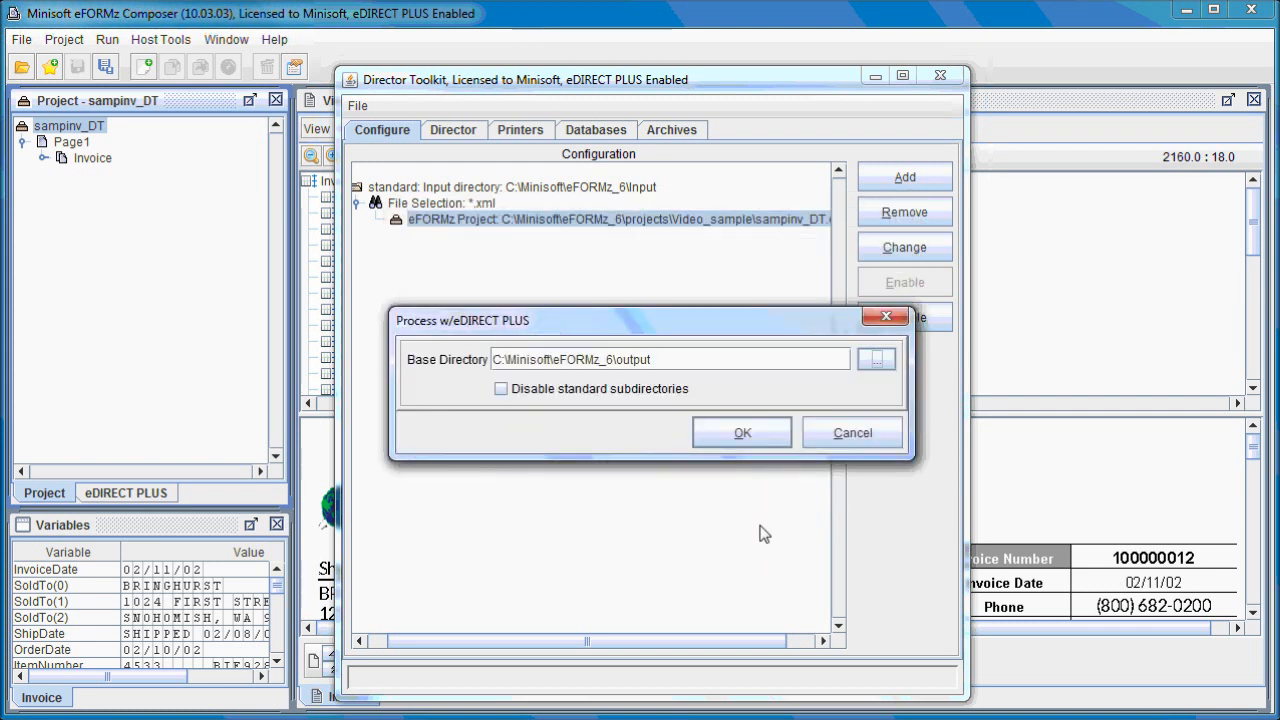
{"action": "left_click", "coordinate": [504, 390]}
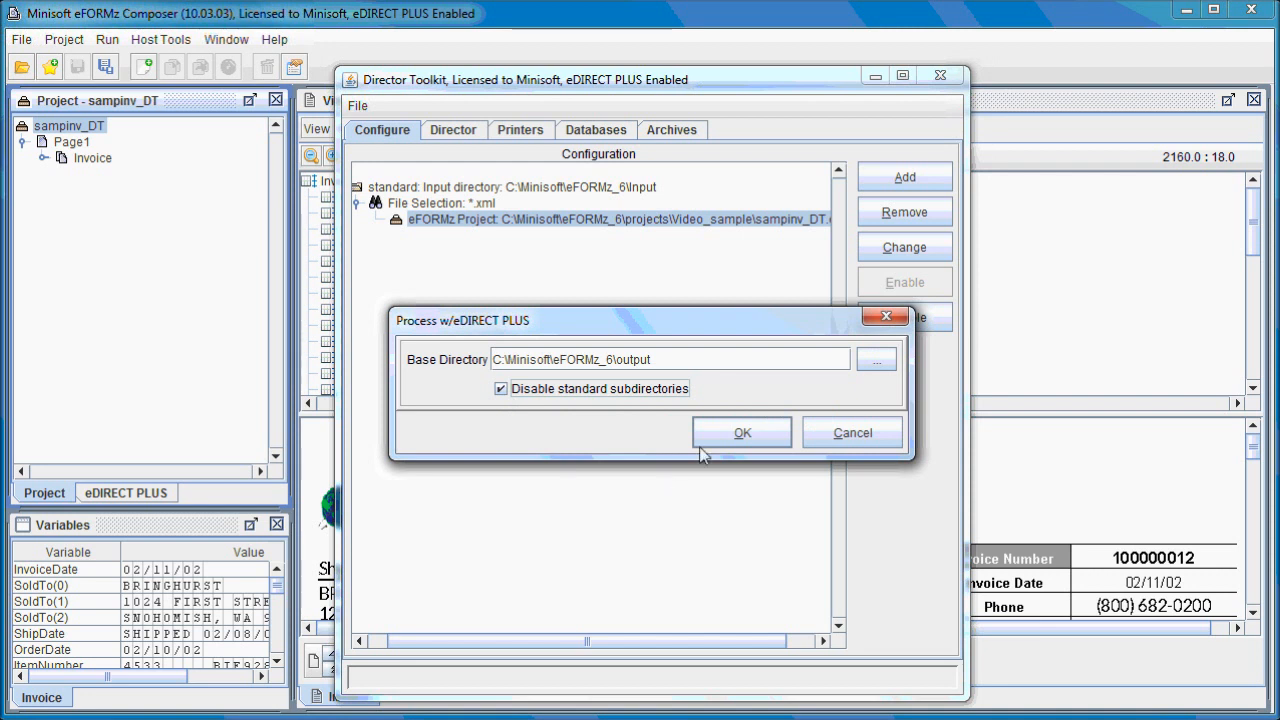
{"action": "left_click", "coordinate": [736, 436]}
Add a file output to the standard input's *.xml file selection, with file name Input\hold_one_day\<datafilename>.<datafileext> and unique file naming left enabled.
{"action": "left_click_drag", "start_coordinate": [605, 640], "coordinate": [560, 648]}
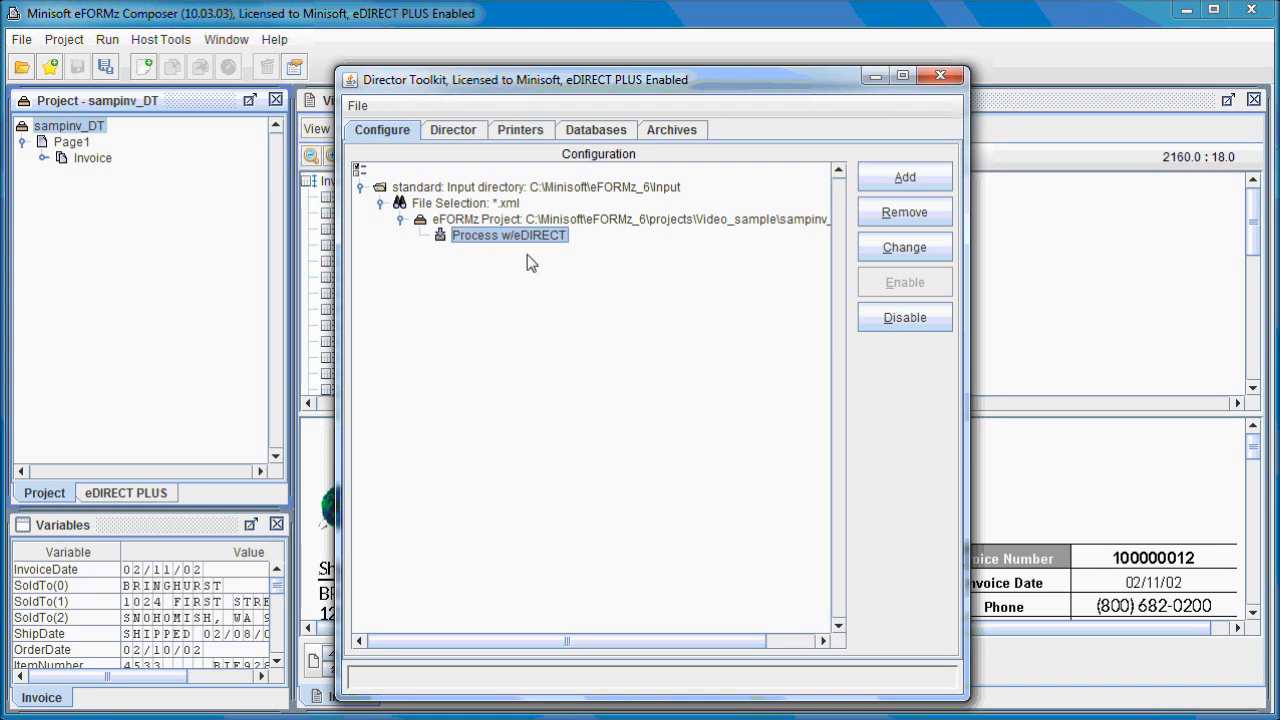
{"action": "right_click", "coordinate": [502, 207]}
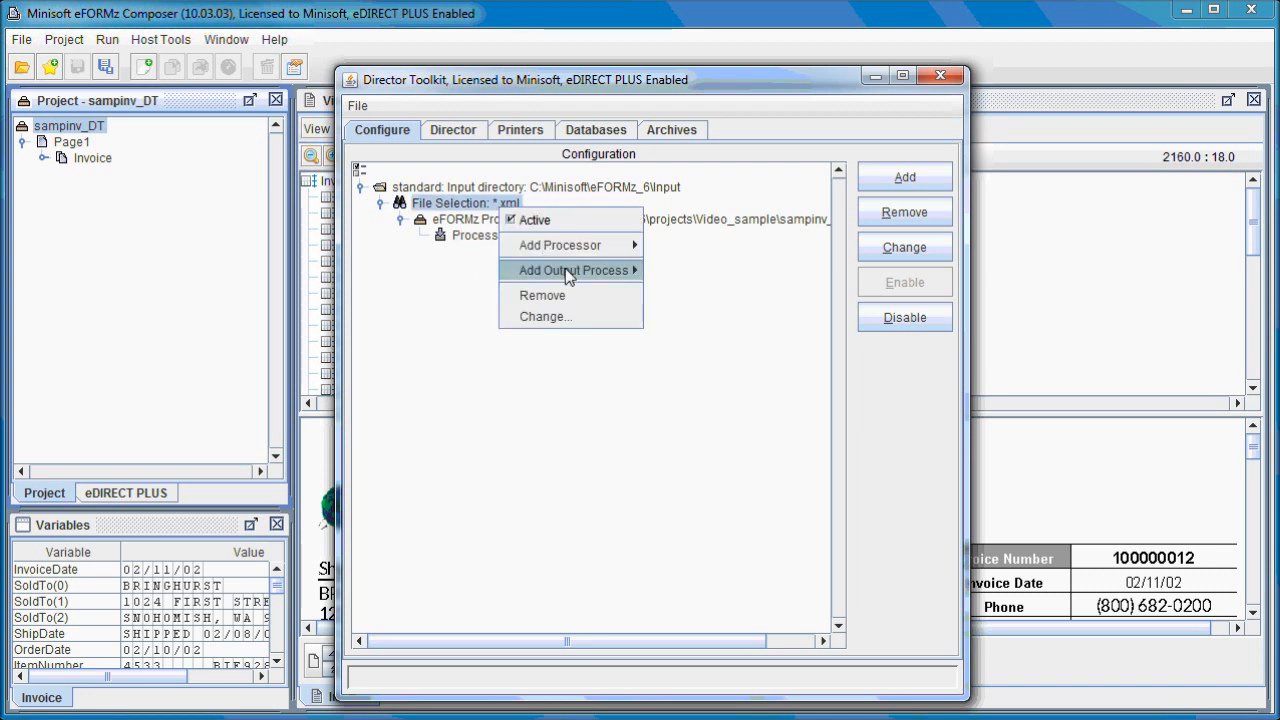
{"action": "mouse_move", "coordinate": [593, 271]}
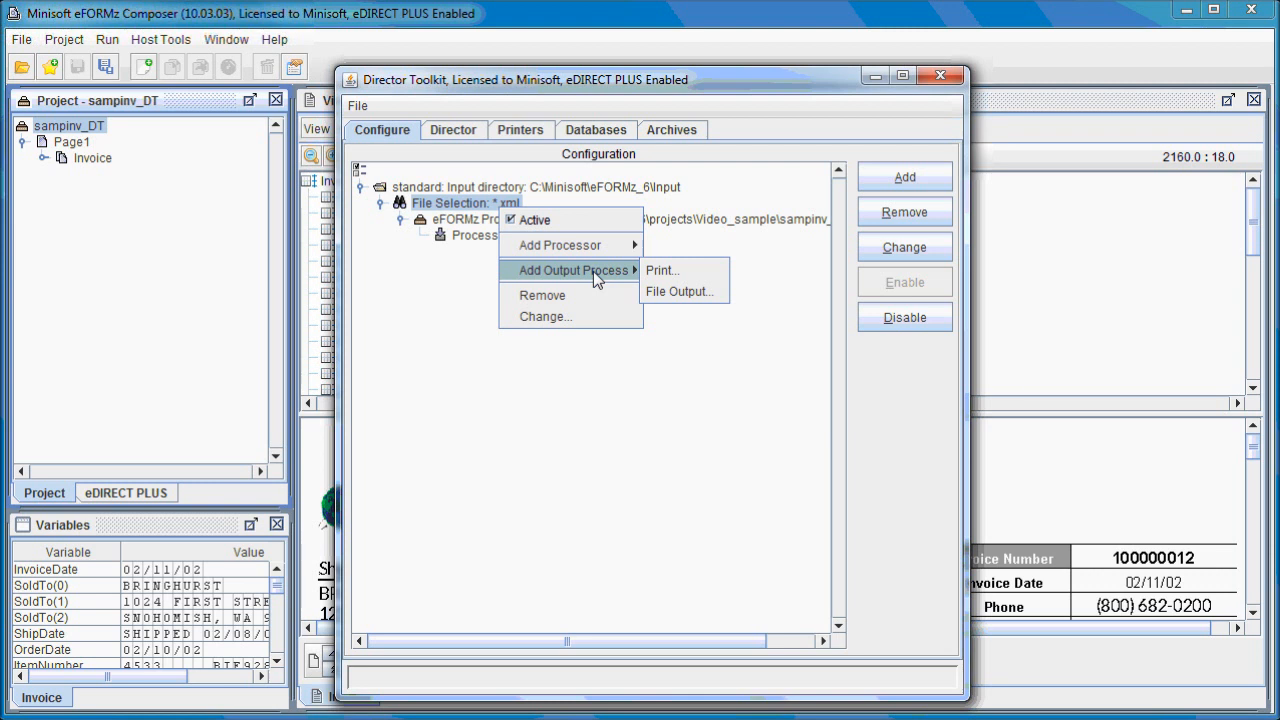
{"action": "left_click", "coordinate": [684, 293]}
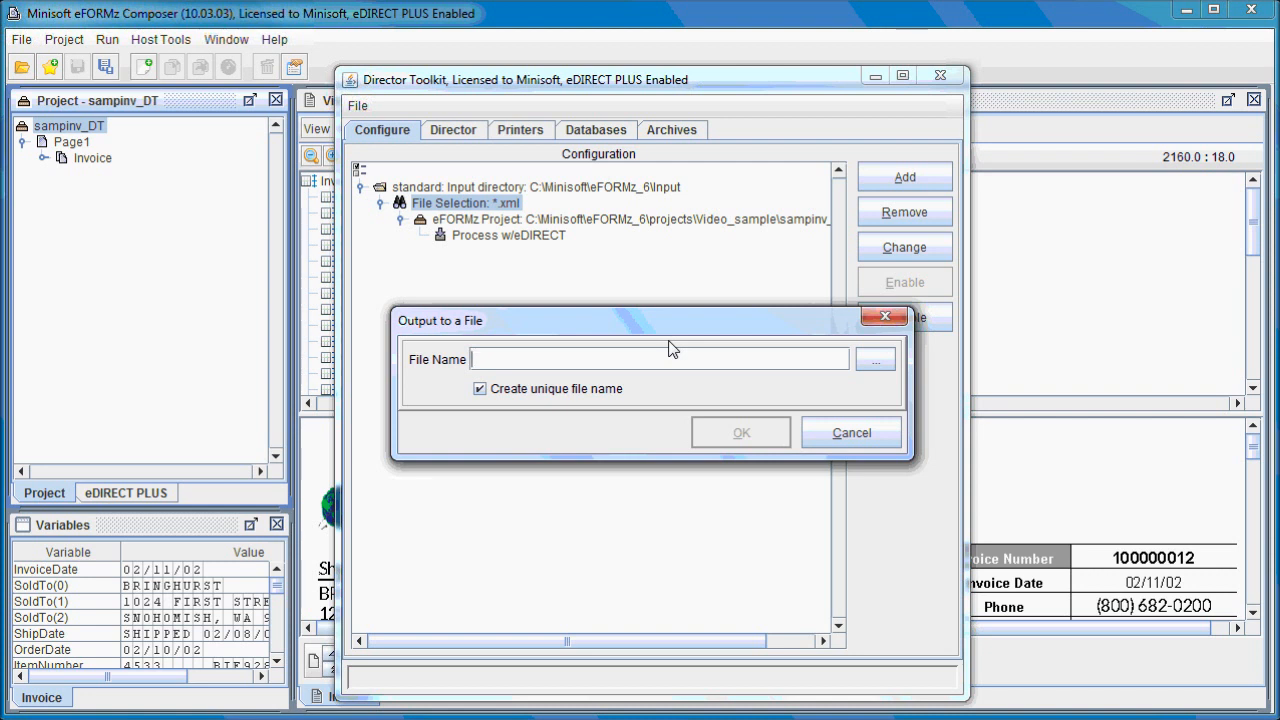
{"action": "type", "text": "Input\\"}
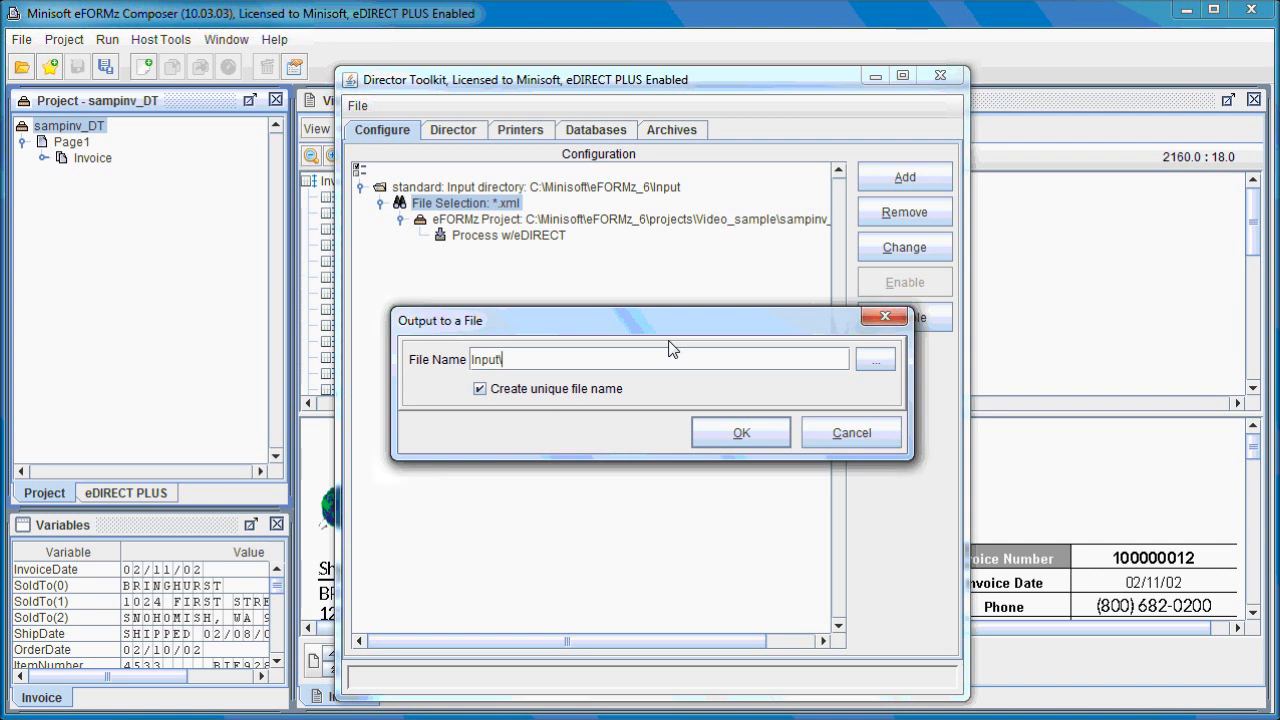
{"action": "type", "text": "o"}
{"action": "key", "text": "BackSpace"}
{"action": "type", "text": "hold_one_day\\<datafile"}
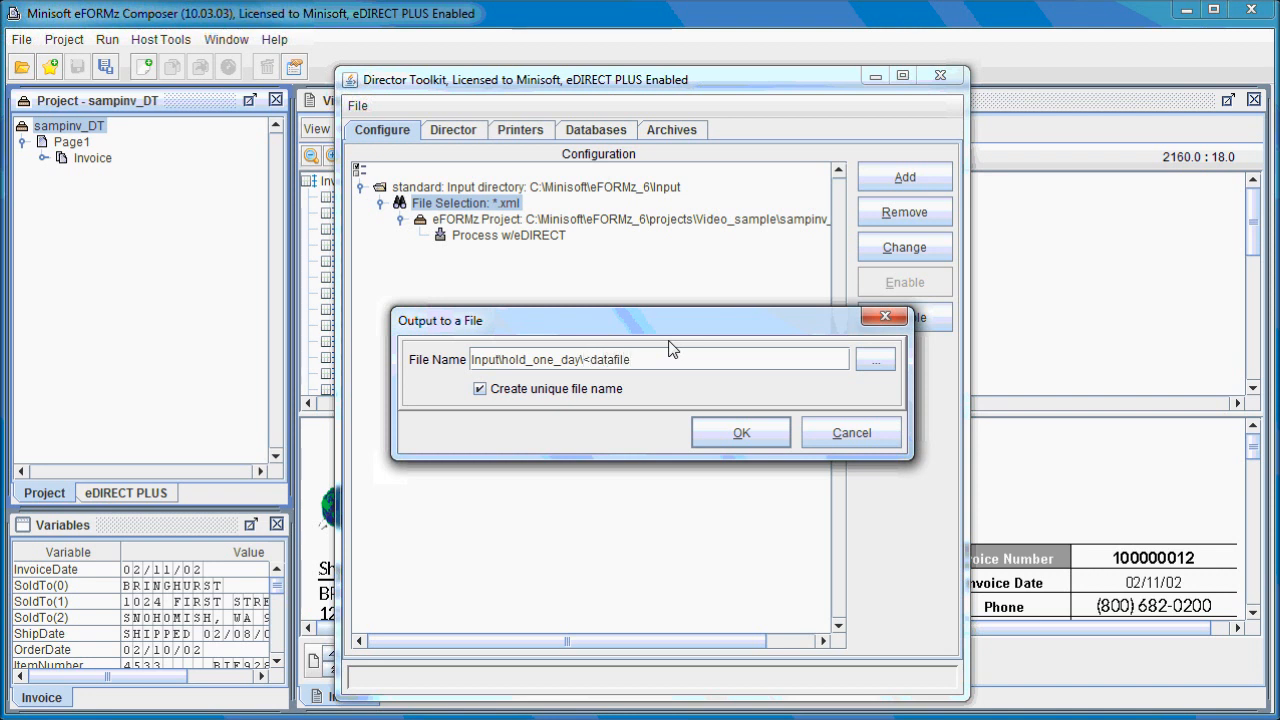
{"action": "type", "text": "name>.<datafileext"}
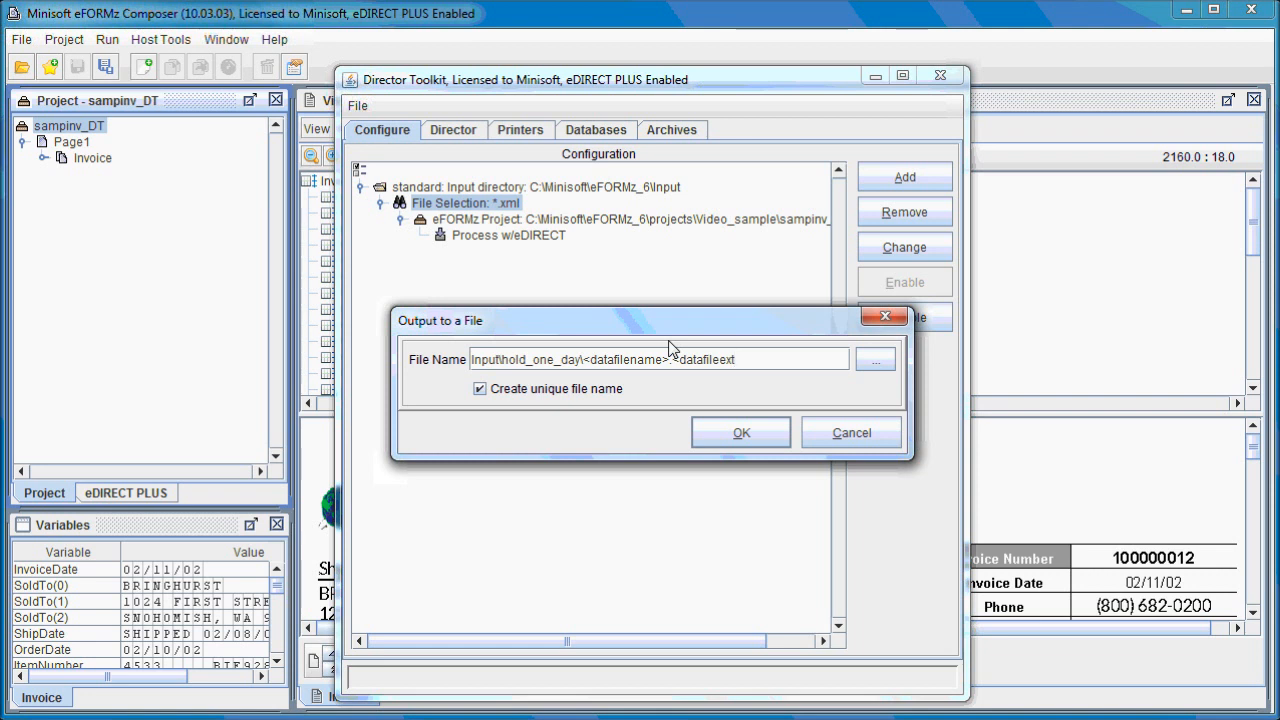
{"action": "type", "text": ">"}
{"action": "left_click", "coordinate": [741, 434]}
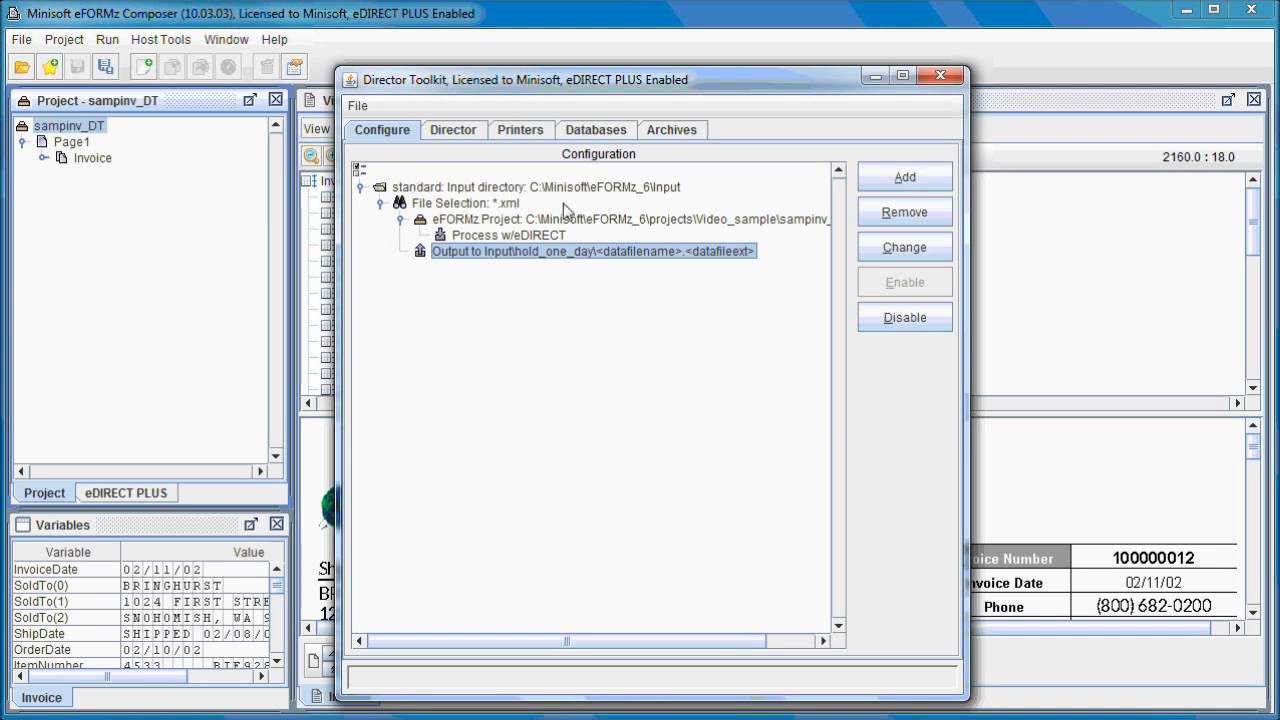
Add a local directory input named "next day" to the configuration, using C:\Minisoft\eFORMz_6\Input\hold_one_day as its input directory.
{"action": "right_click", "coordinate": [365, 174]}
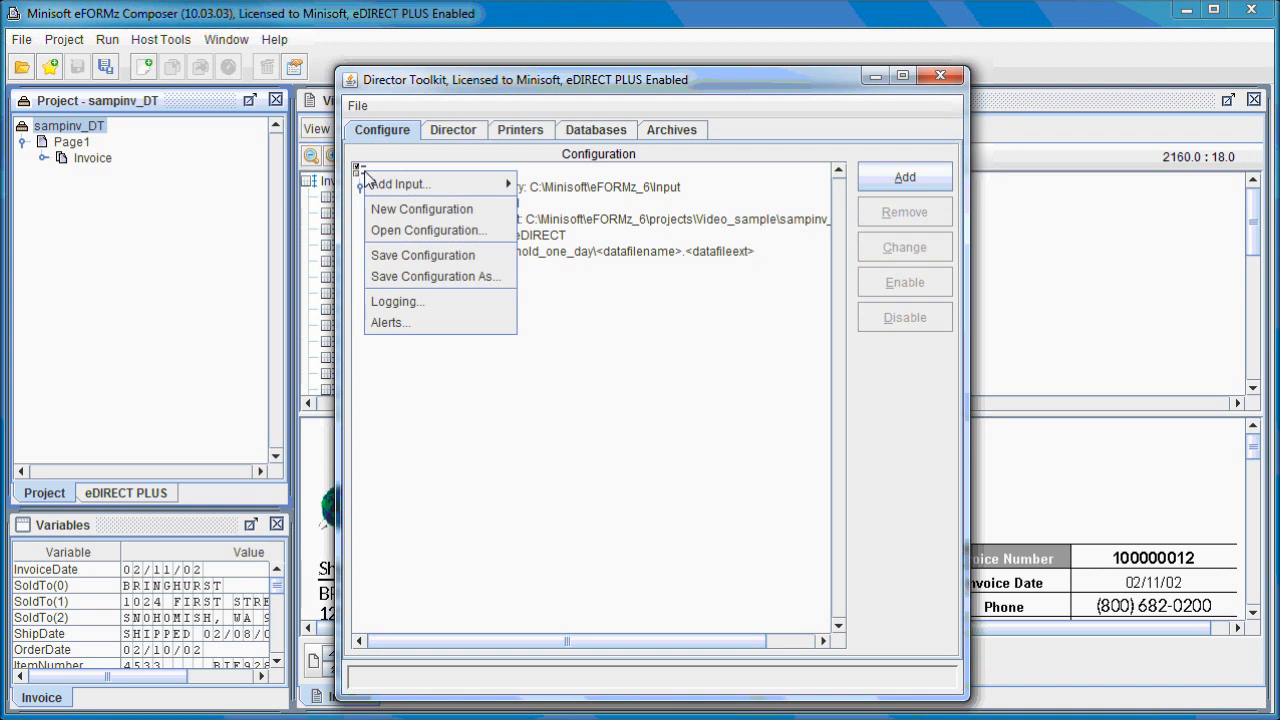
{"action": "mouse_move", "coordinate": [372, 186]}
{"action": "left_click", "coordinate": [566, 194]}
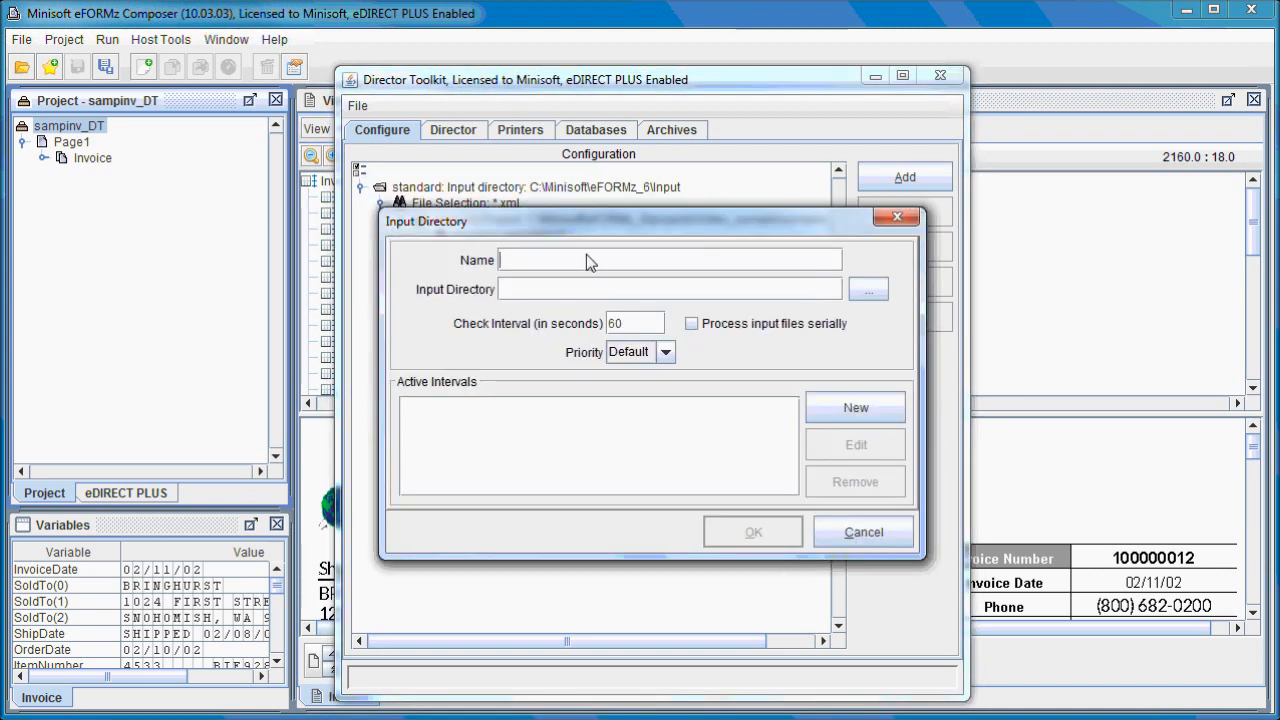
{"action": "type", "text": "next day"}
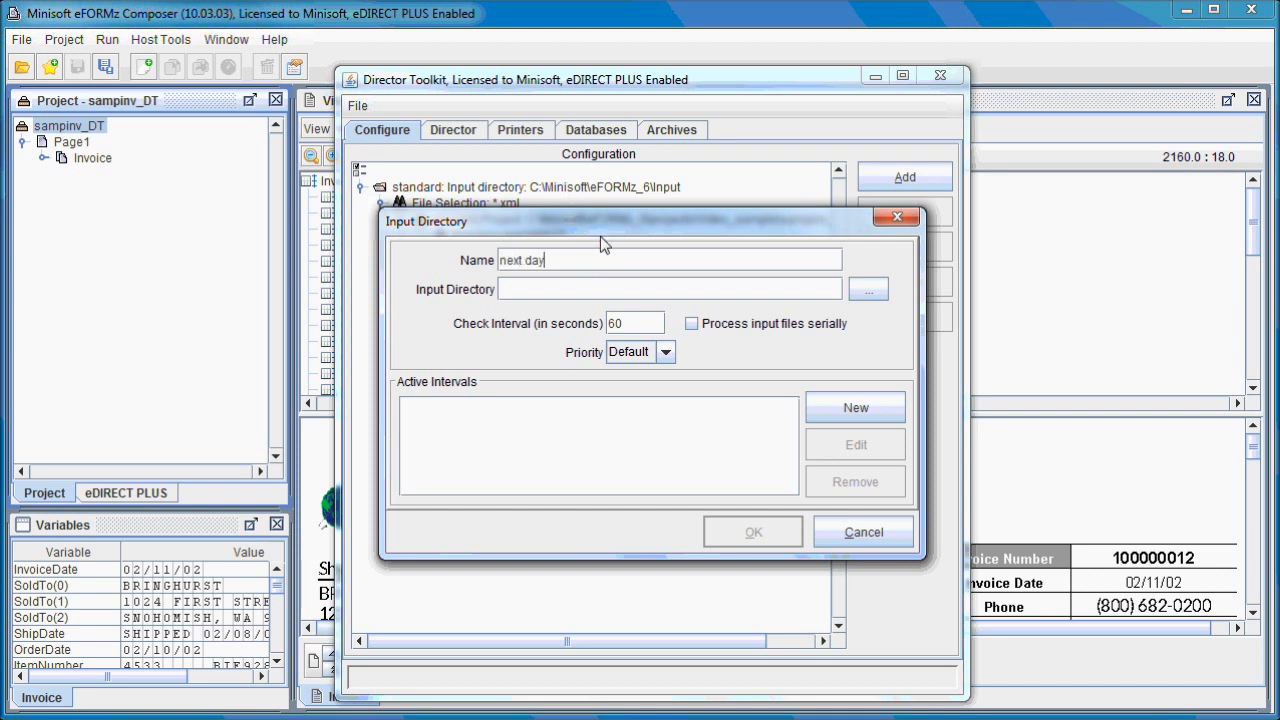
{"action": "left_click", "coordinate": [867, 290]}
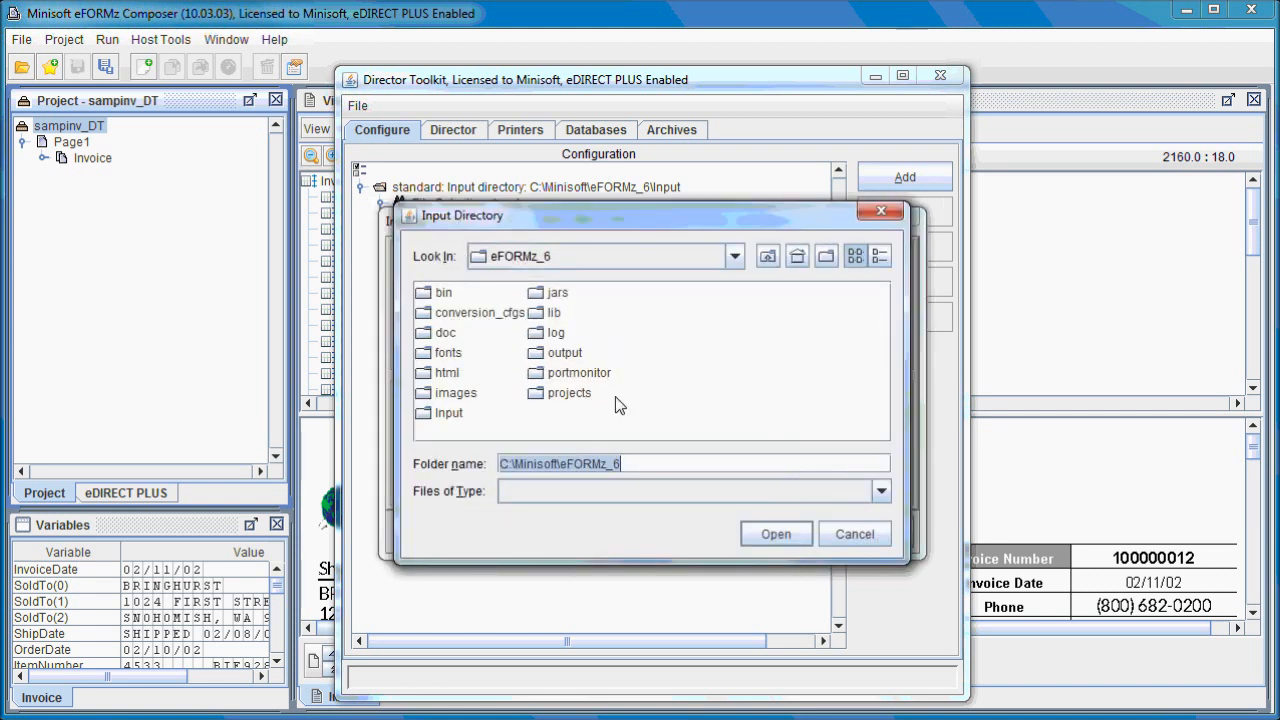
{"action": "left_click", "coordinate": [445, 414]}
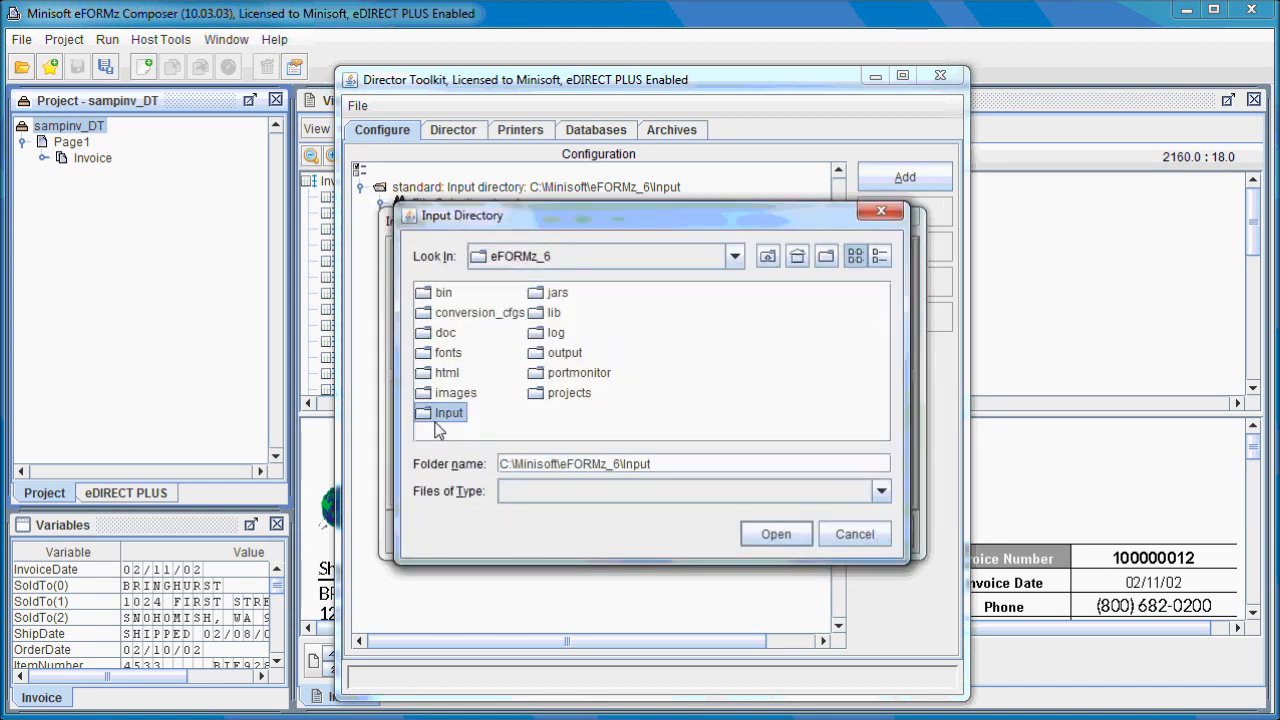
{"action": "double_click", "coordinate": [425, 414]}
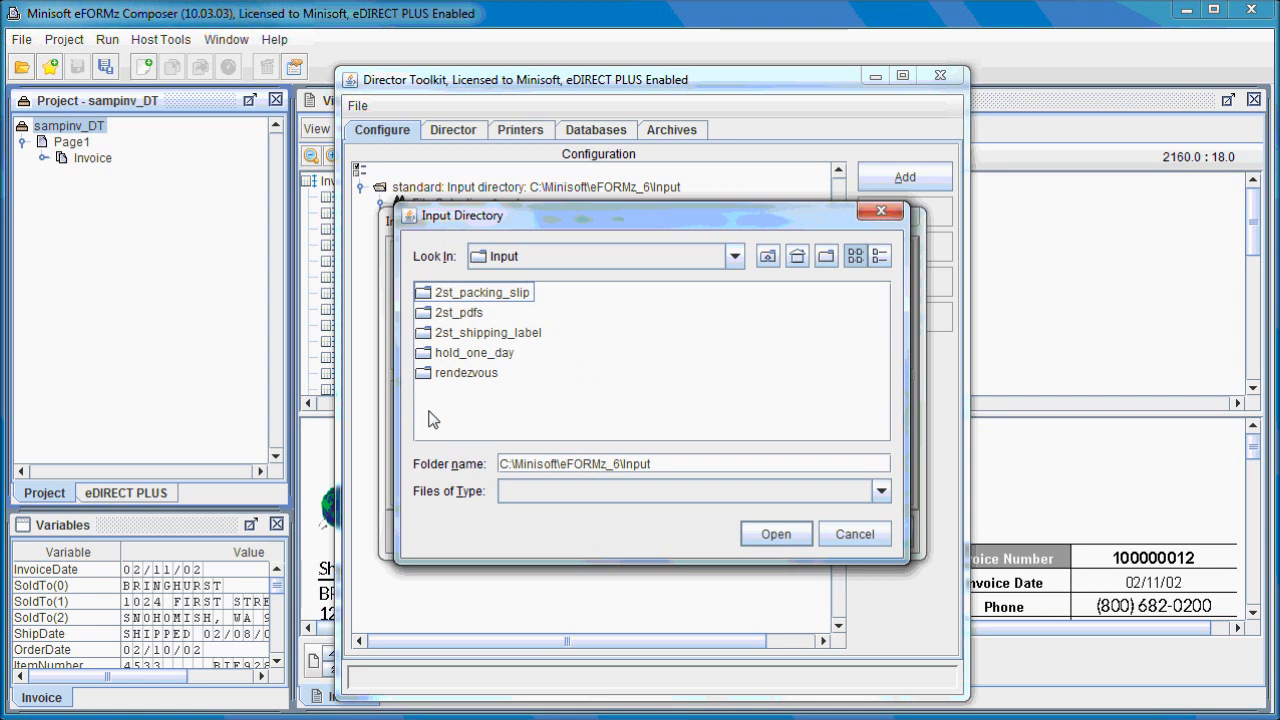
{"action": "left_click", "coordinate": [498, 353]}
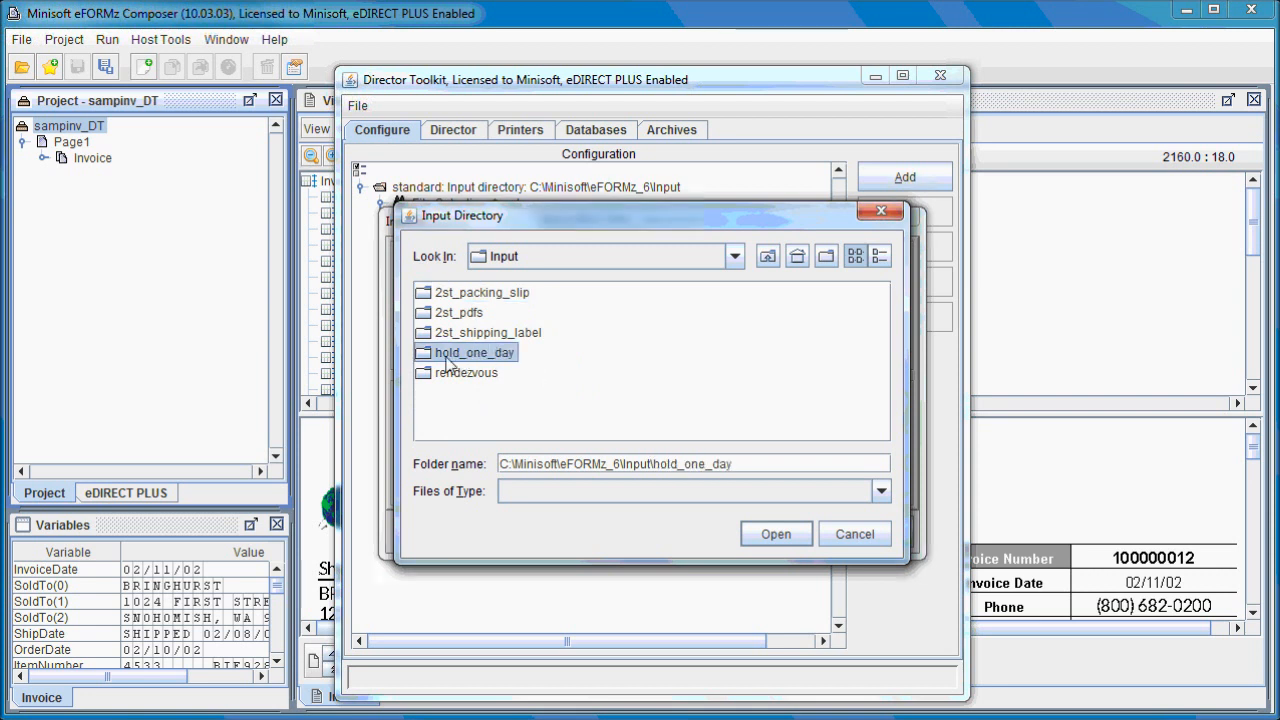
{"action": "left_click", "coordinate": [770, 534]}
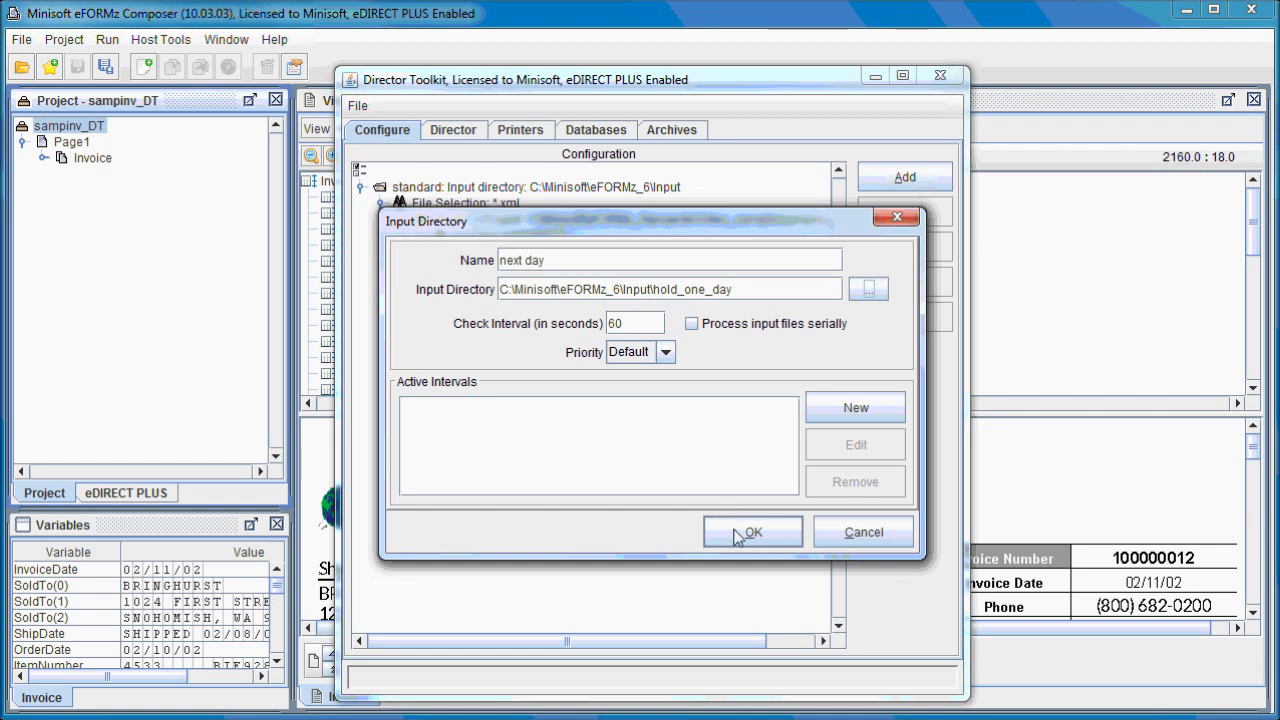
{"action": "left_click", "coordinate": [742, 537]}
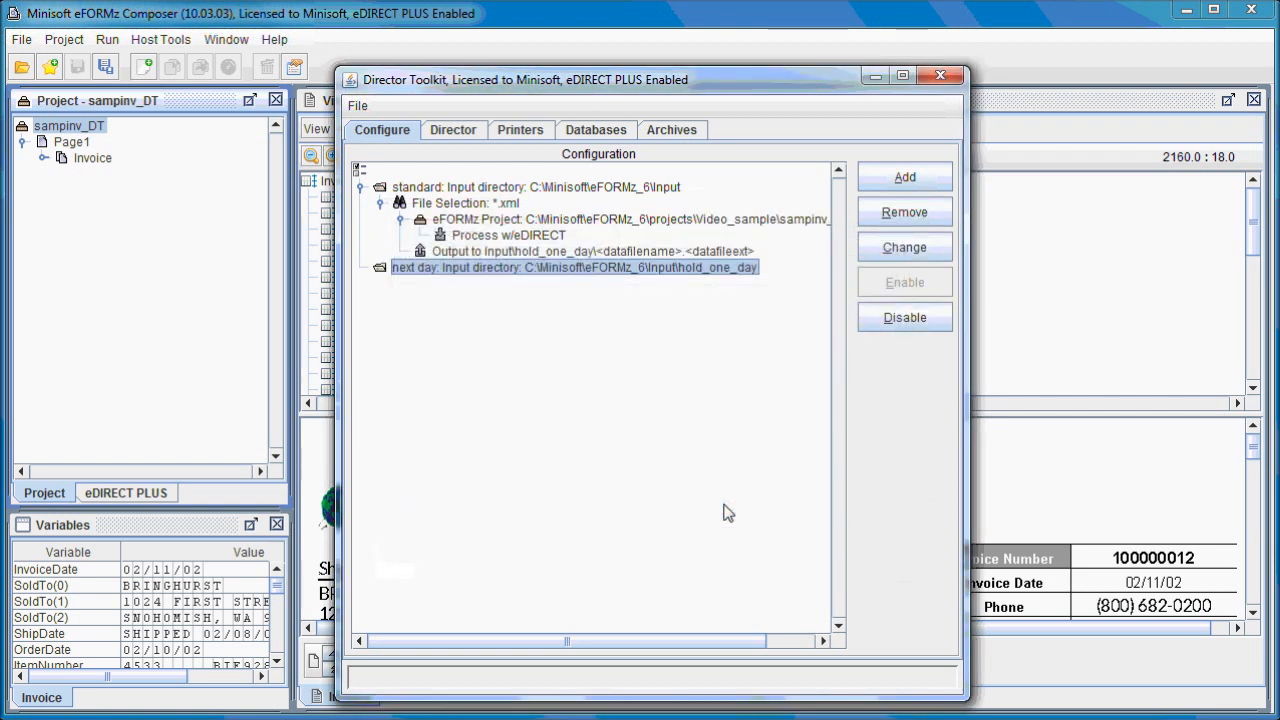
Start a new file selection of *.xml for the next day input directory, with its disposition set to delete the selected file.
{"action": "right_click", "coordinate": [474, 272]}
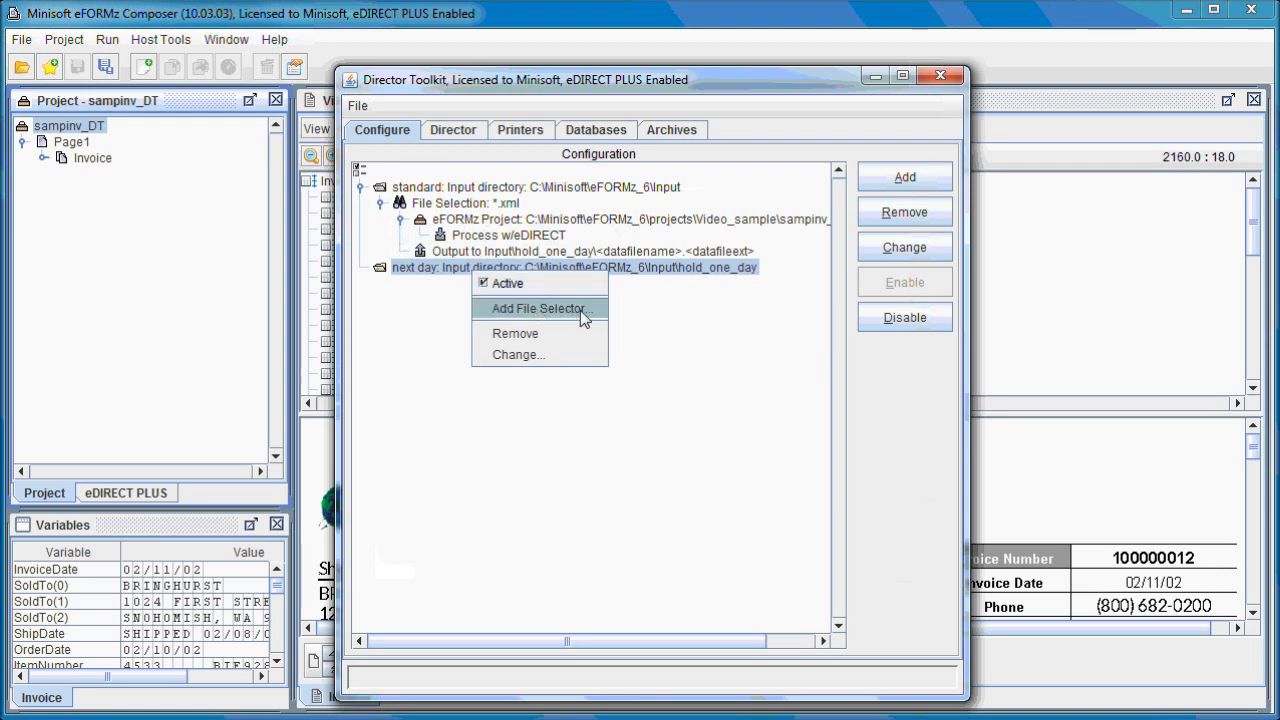
{"action": "left_click", "coordinate": [582, 310]}
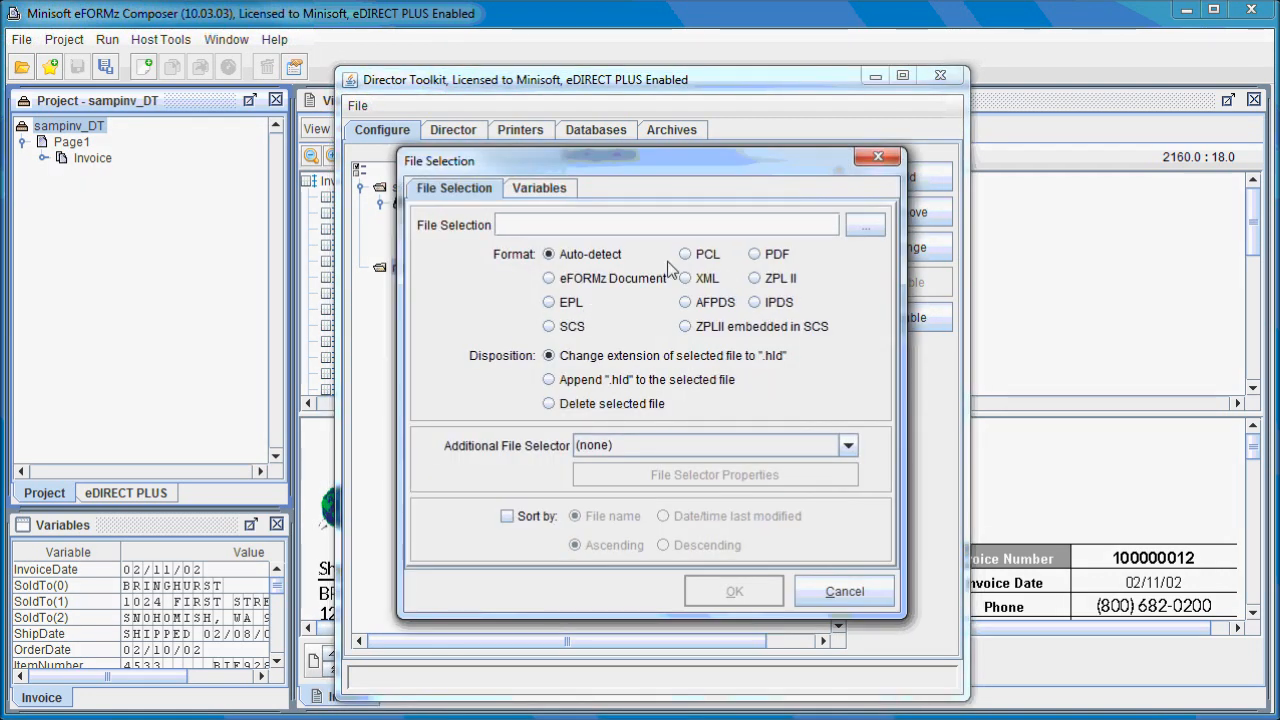
{"action": "type", "text": "*.x"}
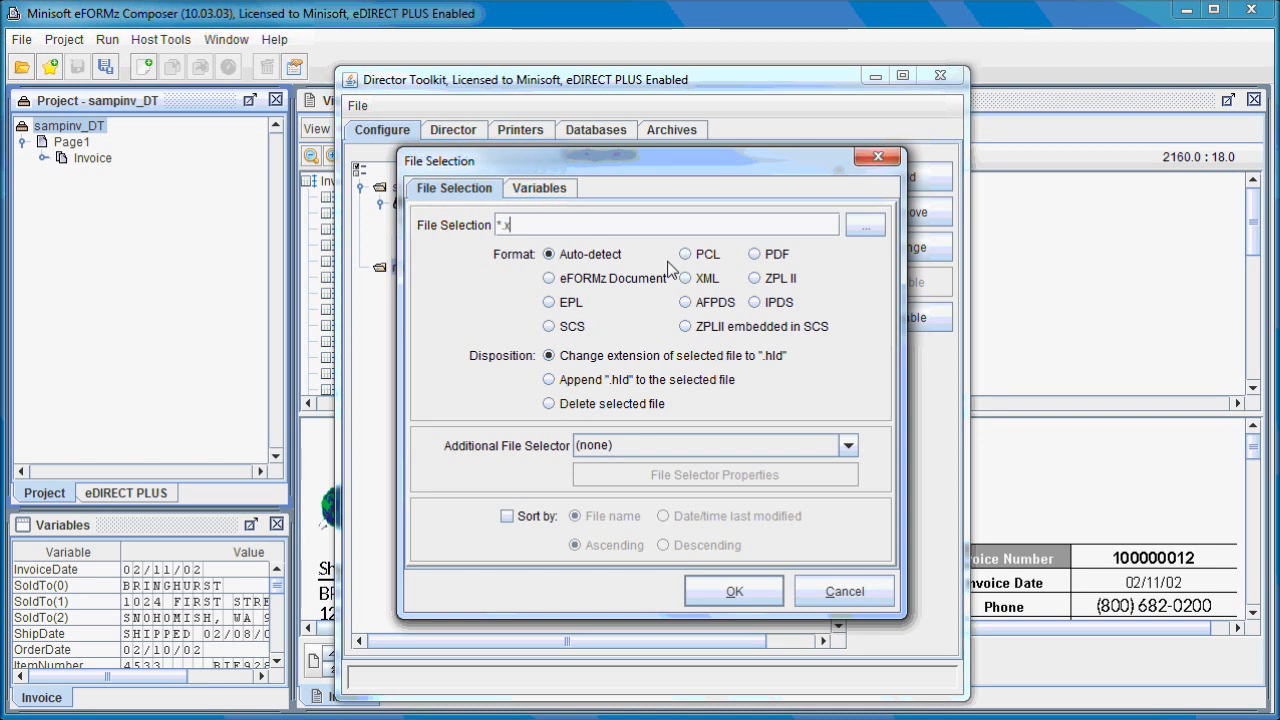
{"action": "type", "text": "ml"}
{"action": "left_click", "coordinate": [620, 403]}
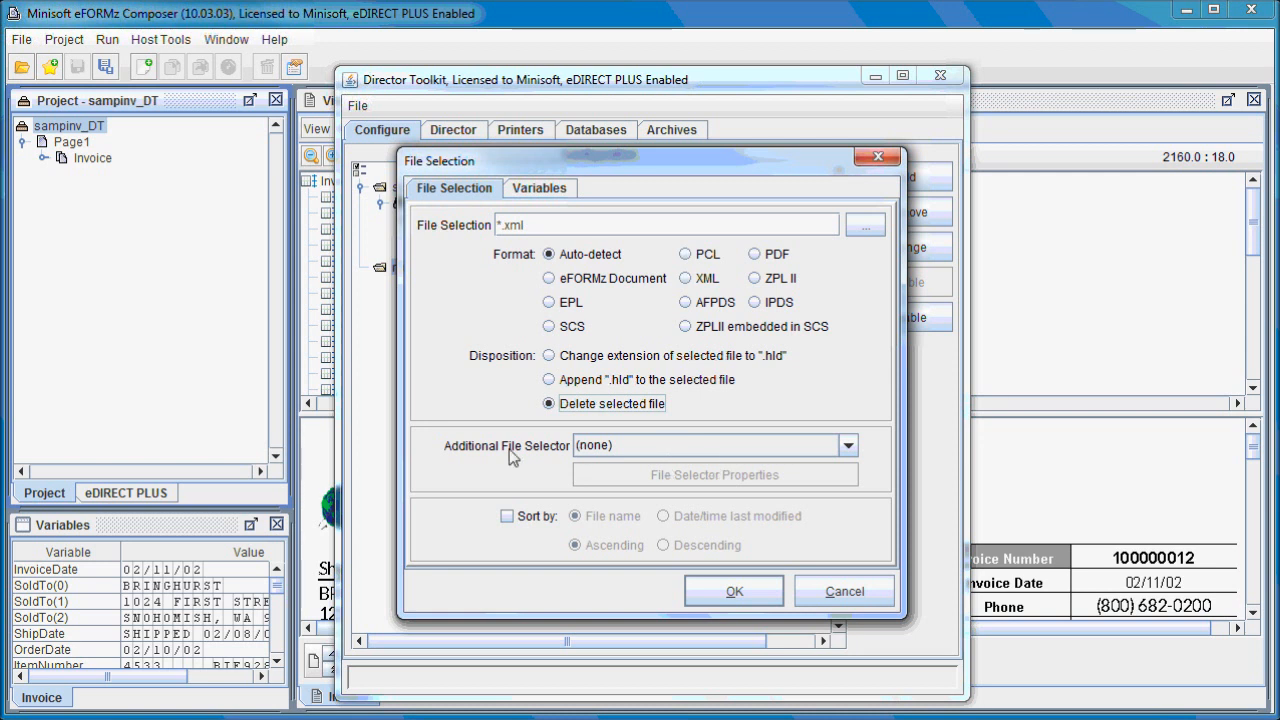
Apply an additional File Age Selector that selects files older than 1440 minutes, and accept the file selection.
{"action": "left_click", "coordinate": [706, 451]}
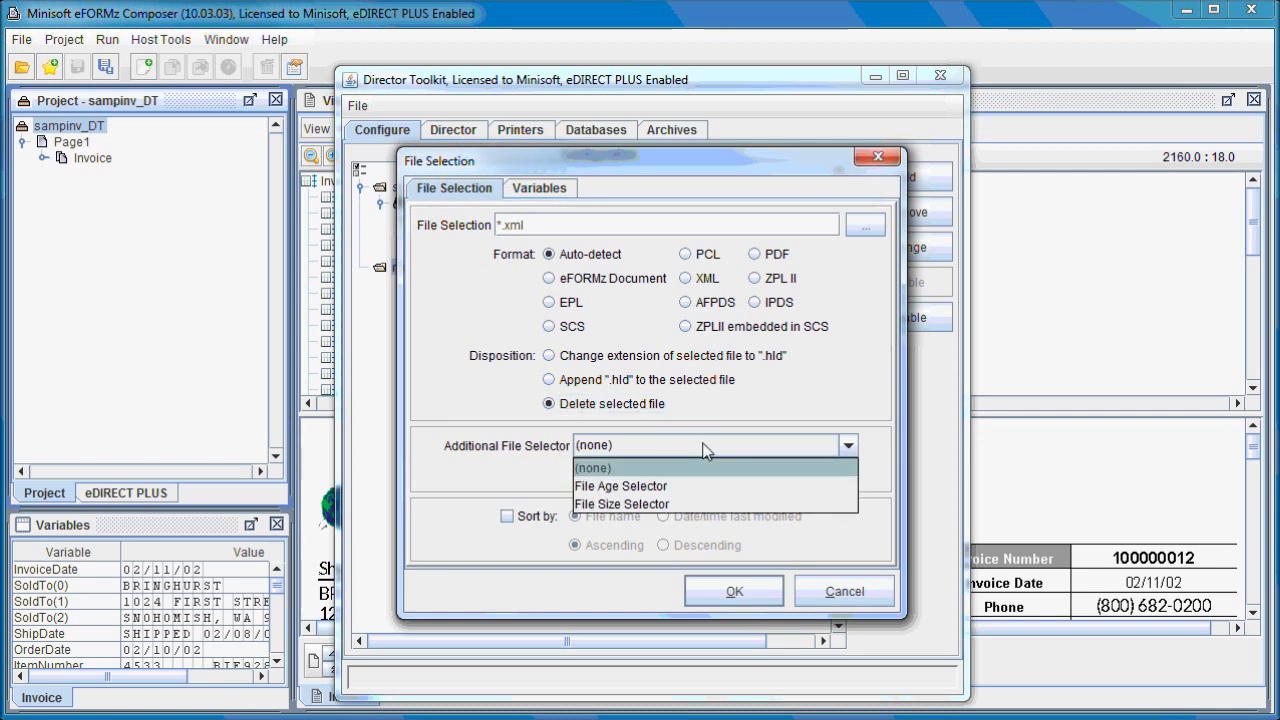
{"action": "left_click", "coordinate": [647, 486]}
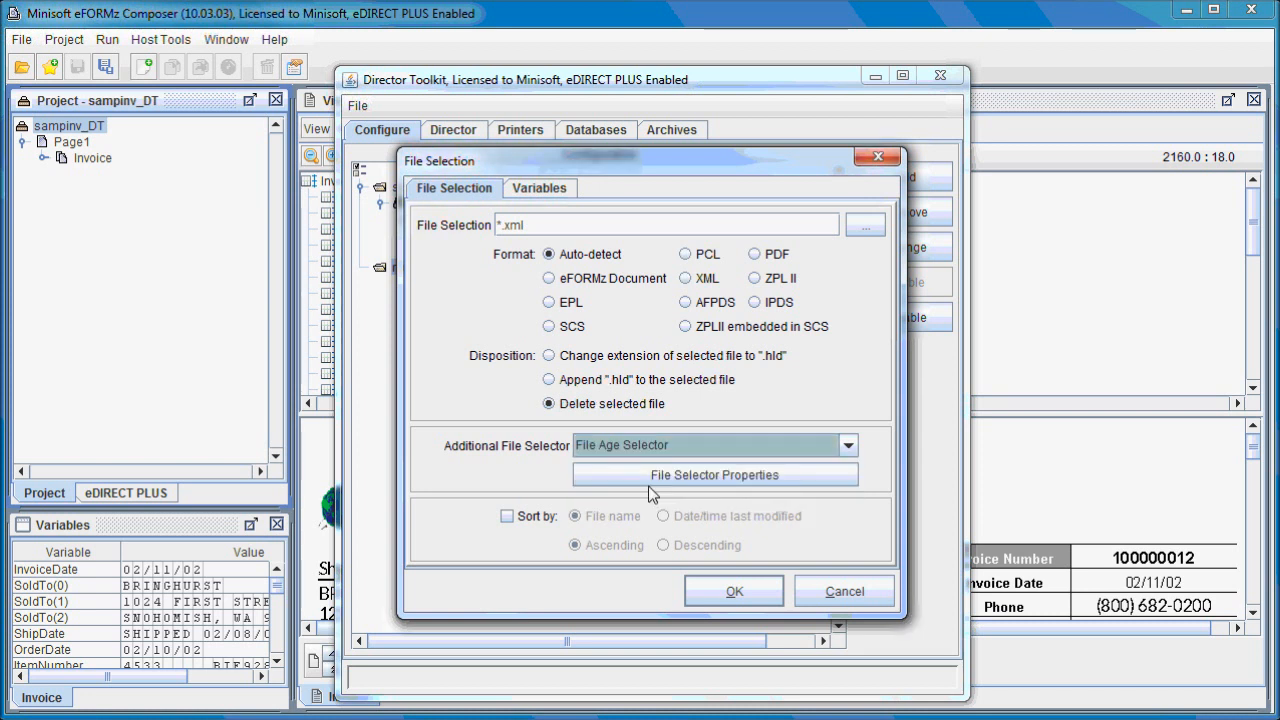
{"action": "left_click", "coordinate": [712, 482]}
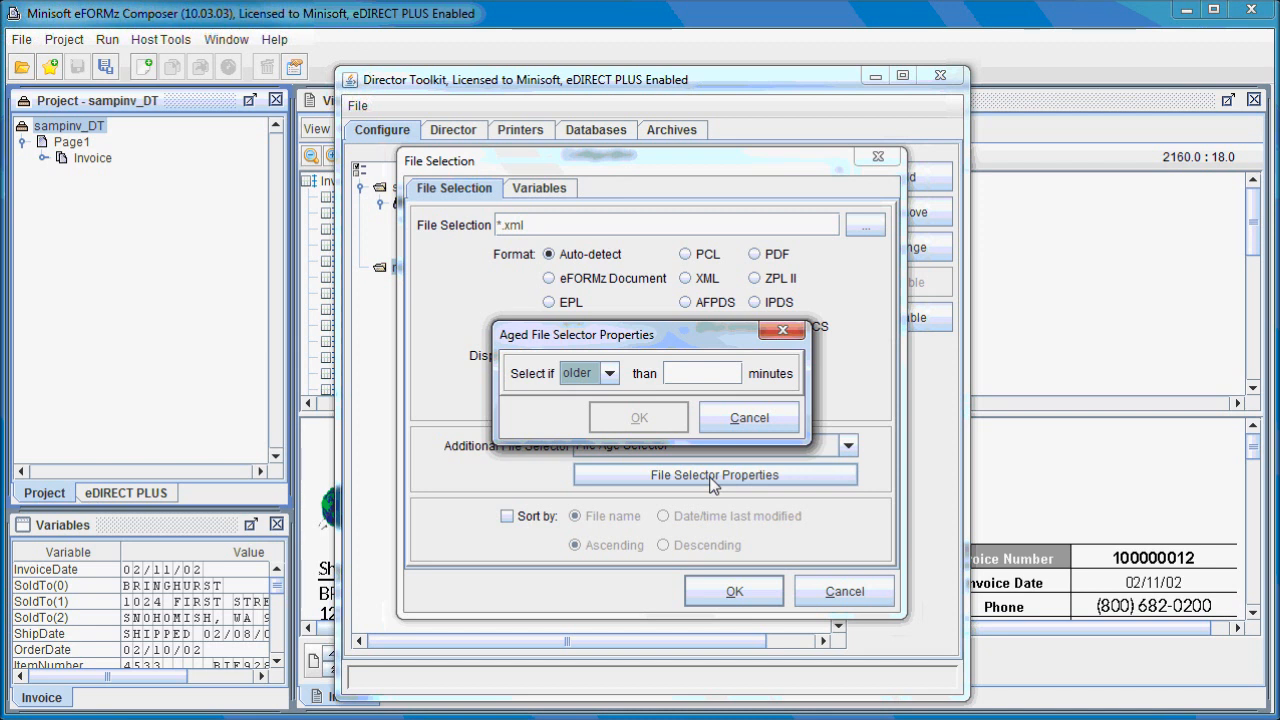
{"action": "left_click", "coordinate": [666, 372]}
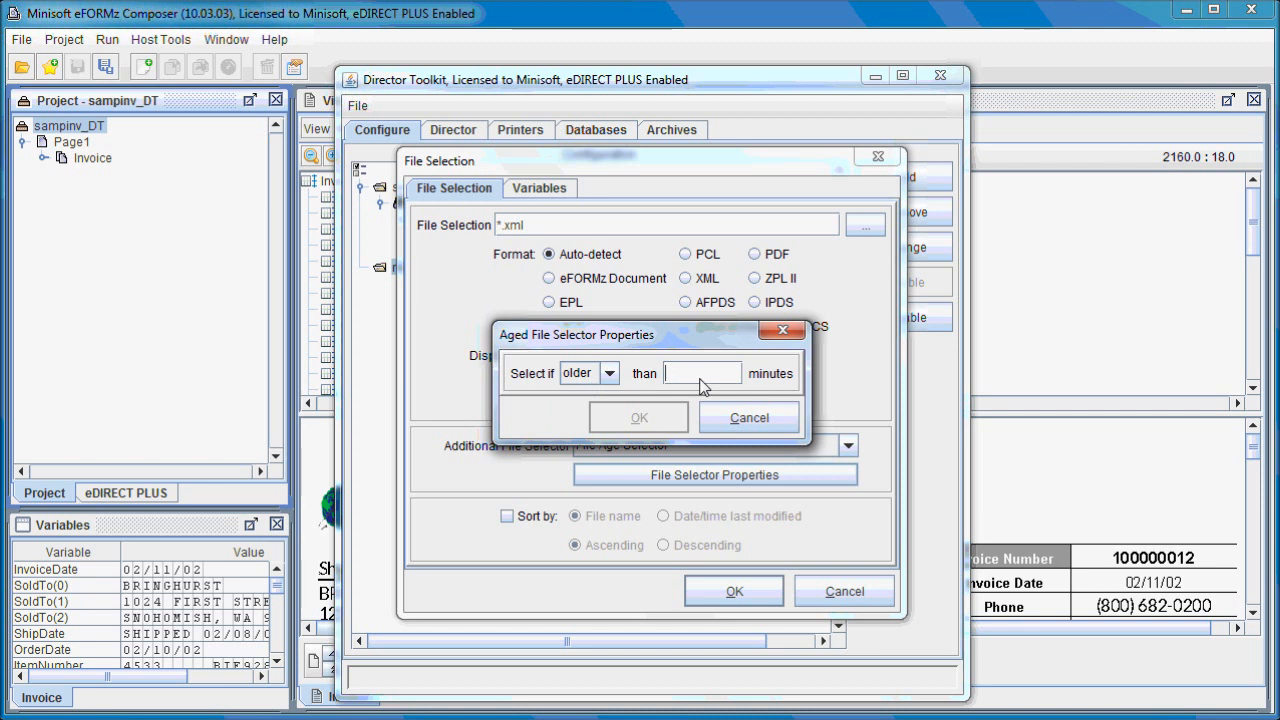
{"action": "type", "text": "1"}
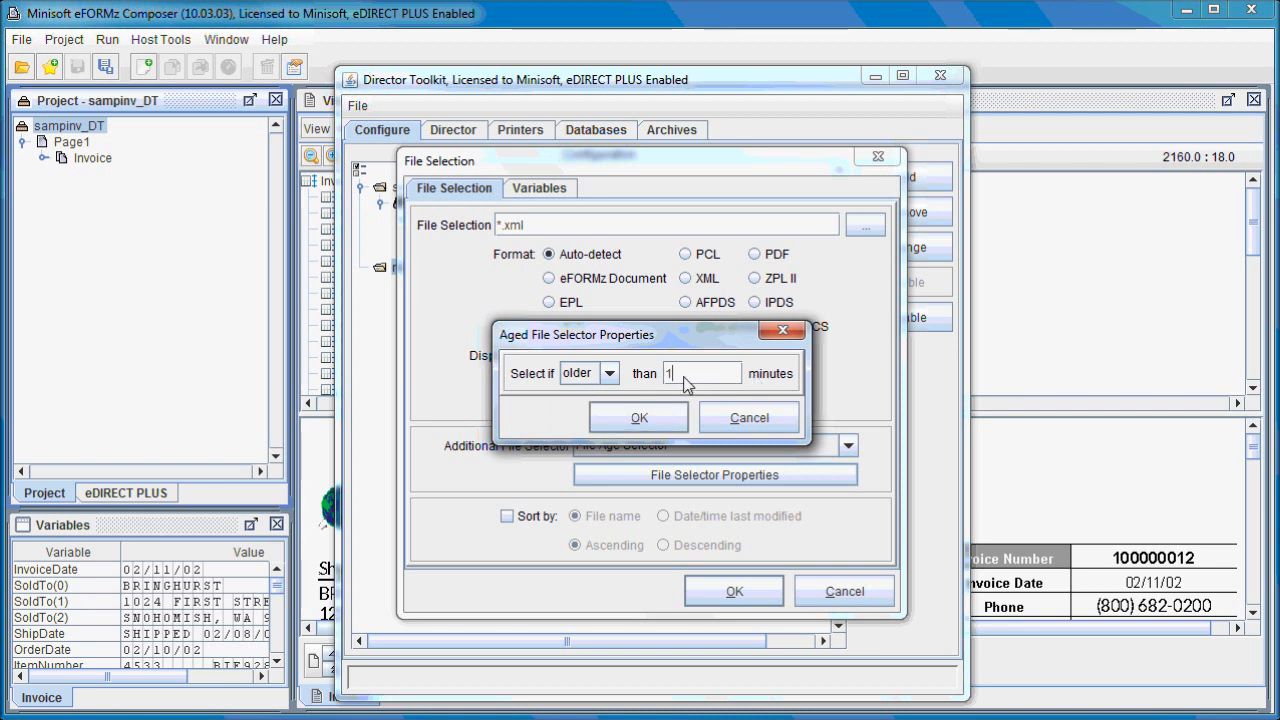
{"action": "type", "text": "440"}
{"action": "left_click", "coordinate": [651, 417]}
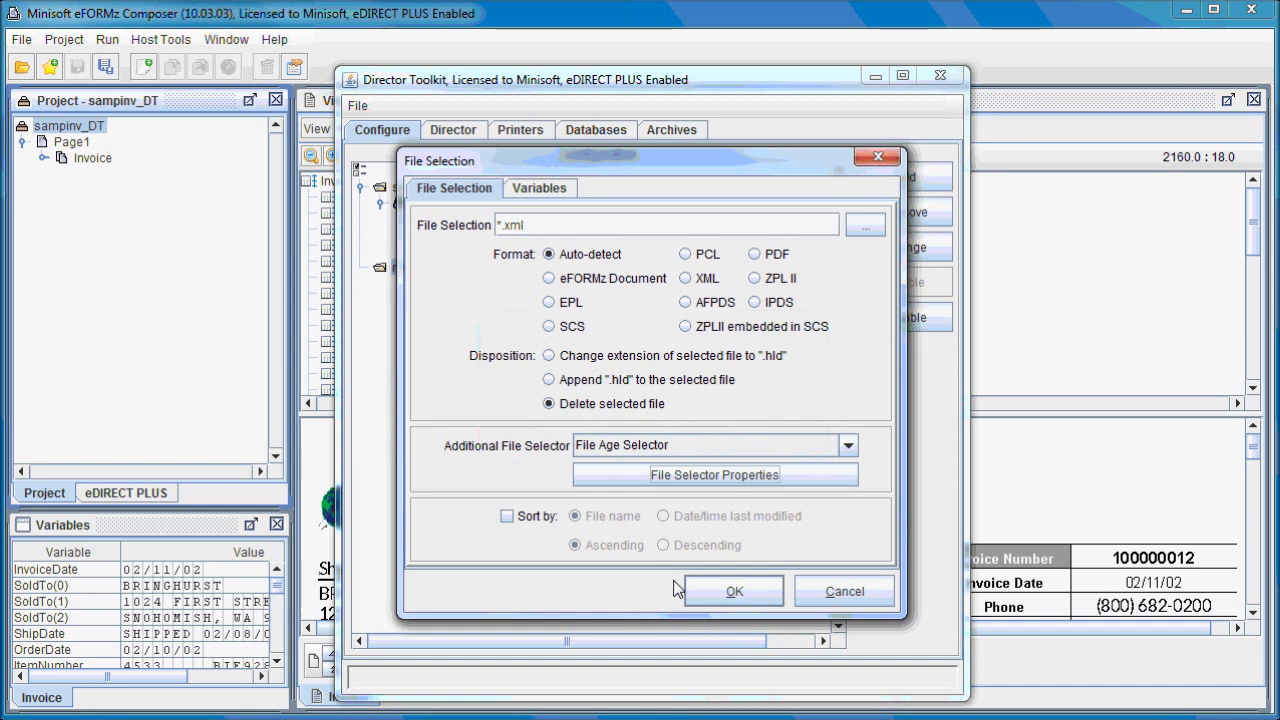
{"action": "left_click", "coordinate": [726, 593]}
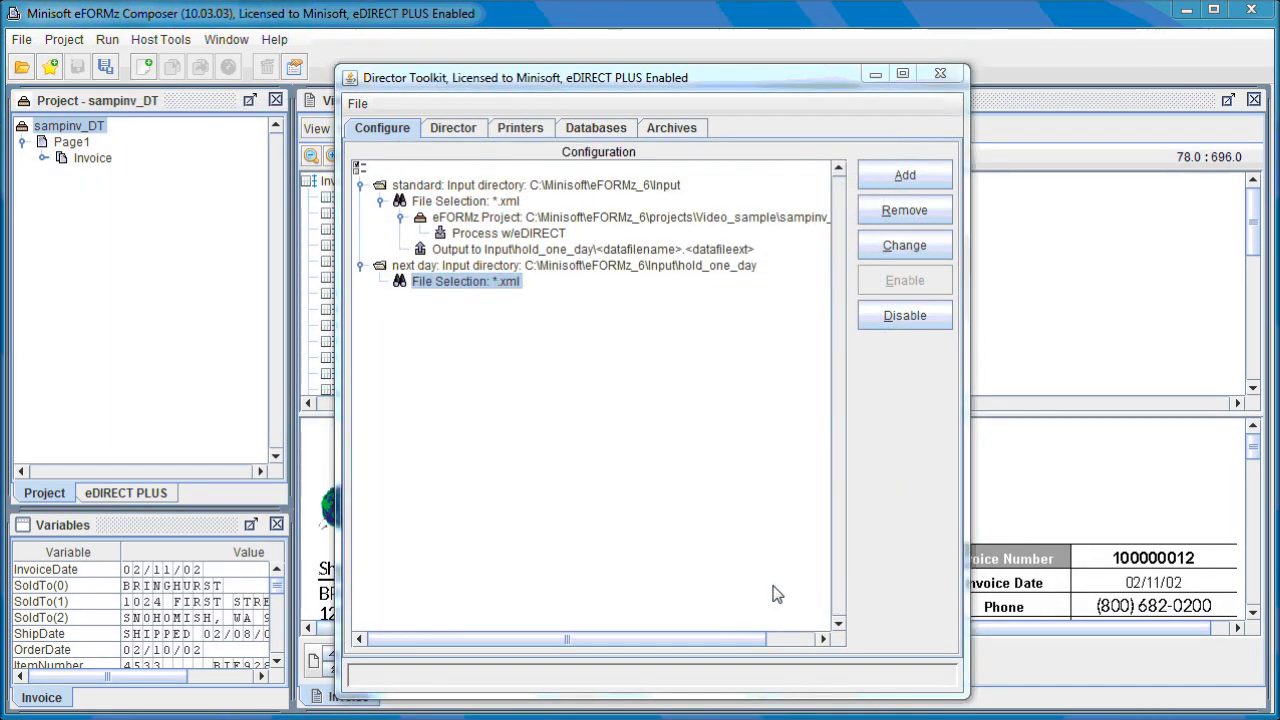
Add a file output to the next day *.xml selection, writing to C:\Minisoft\eFORMz_6\output\DeleteMe.txt with unique file name creation disabled.
{"action": "right_click", "coordinate": [476, 289]}
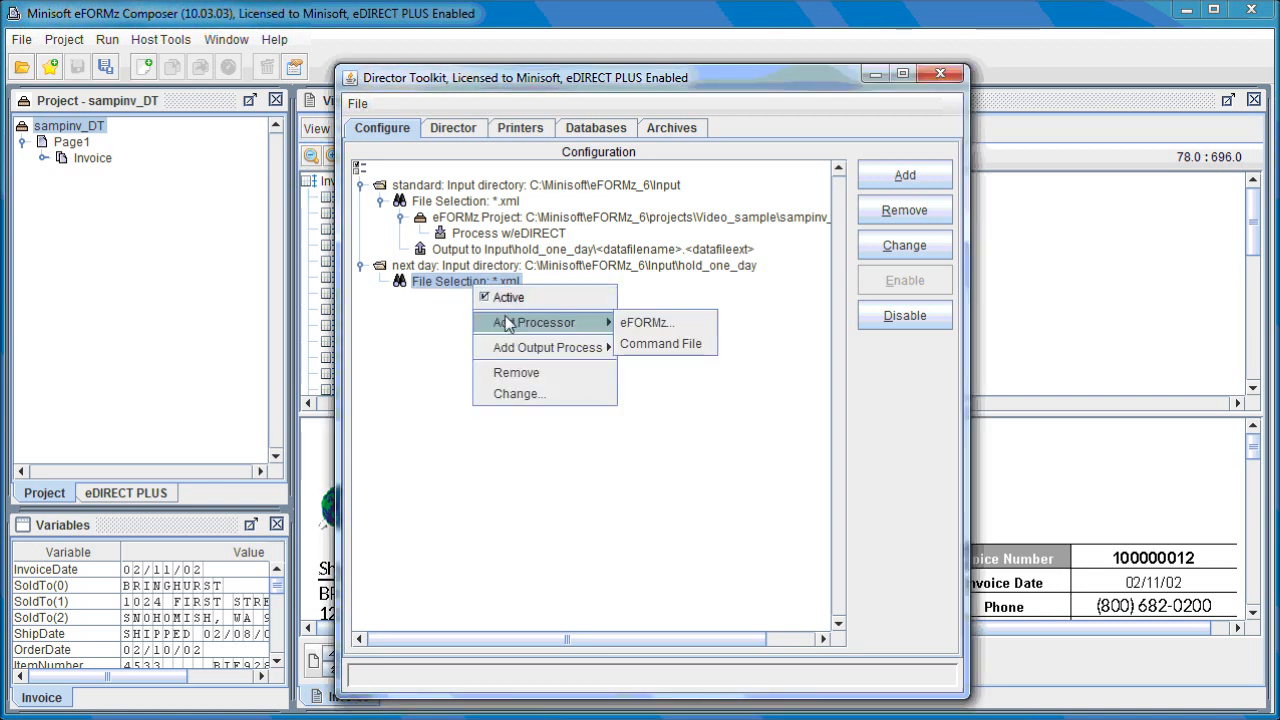
{"action": "mouse_move", "coordinate": [519, 350]}
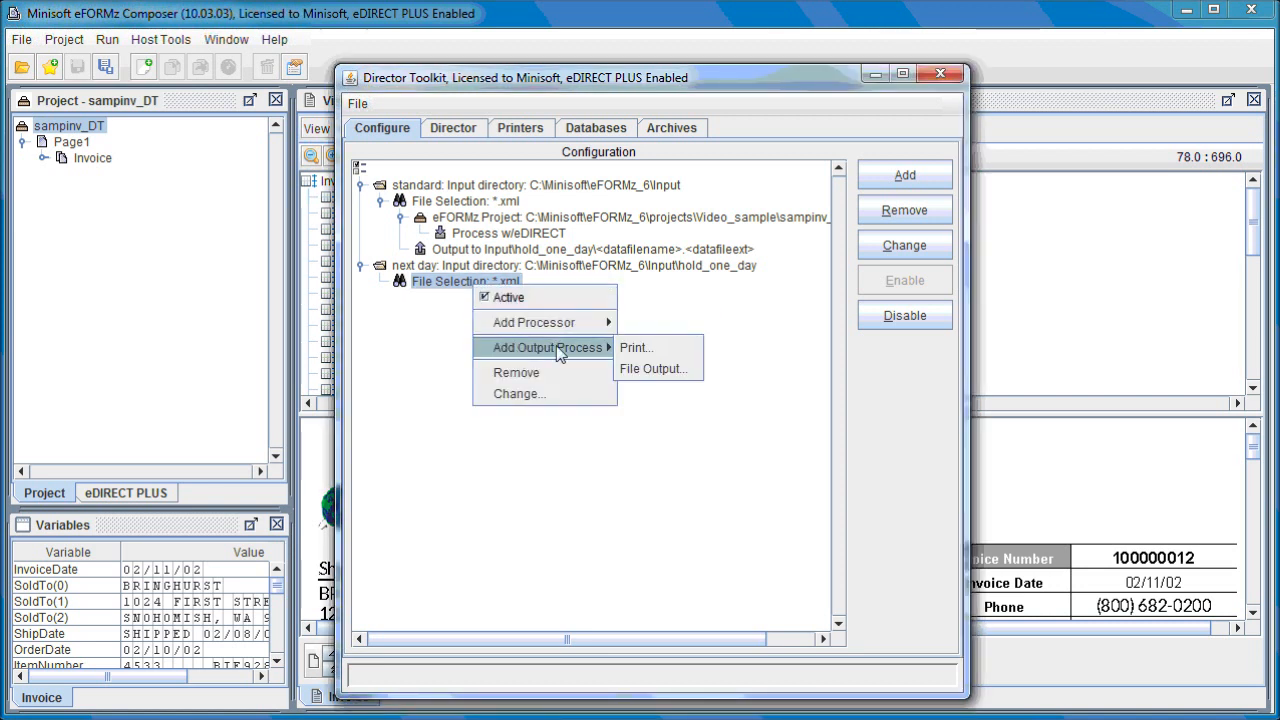
{"action": "left_click", "coordinate": [665, 372]}
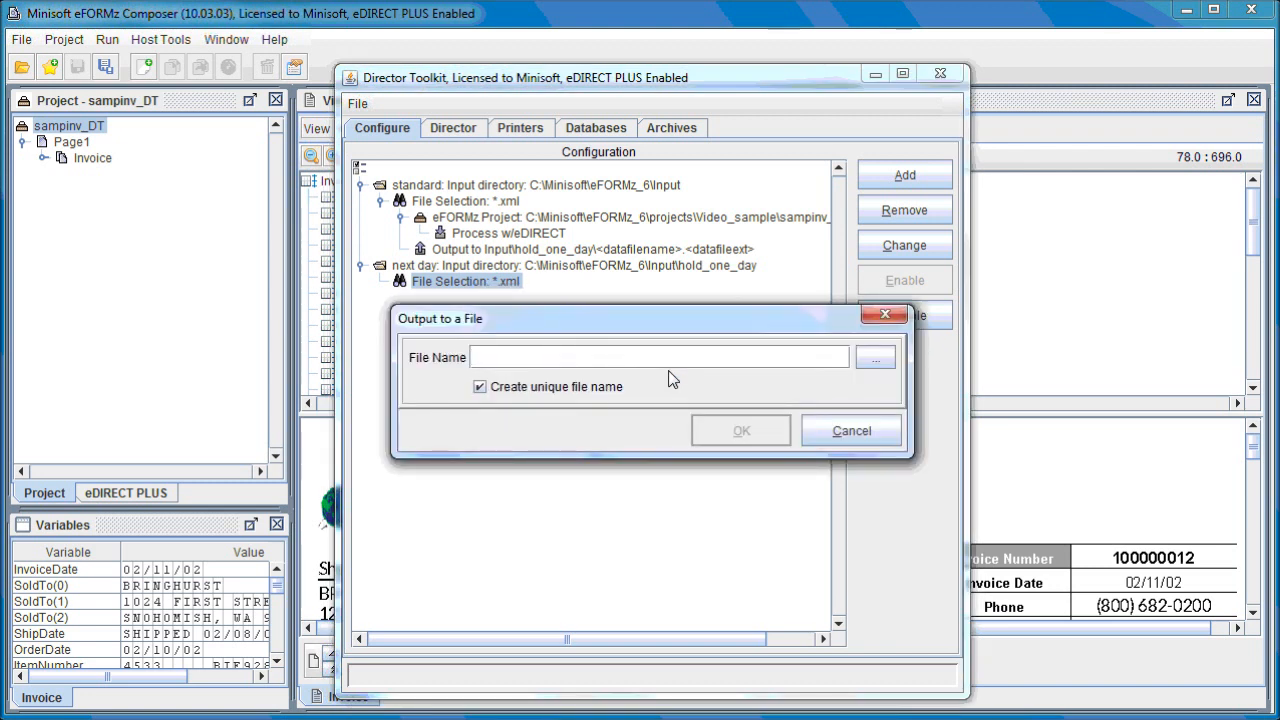
{"action": "left_click", "coordinate": [481, 389]}
{"action": "left_click", "coordinate": [872, 365]}
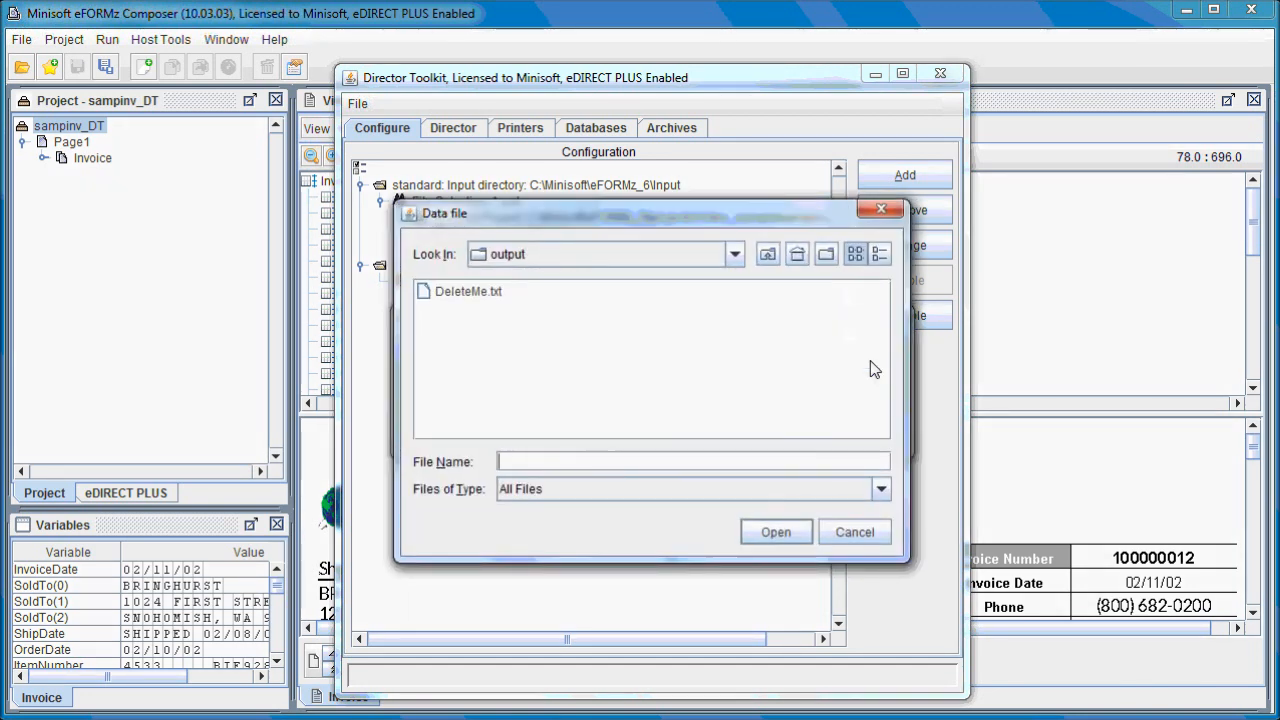
{"action": "left_click", "coordinate": [735, 255]}
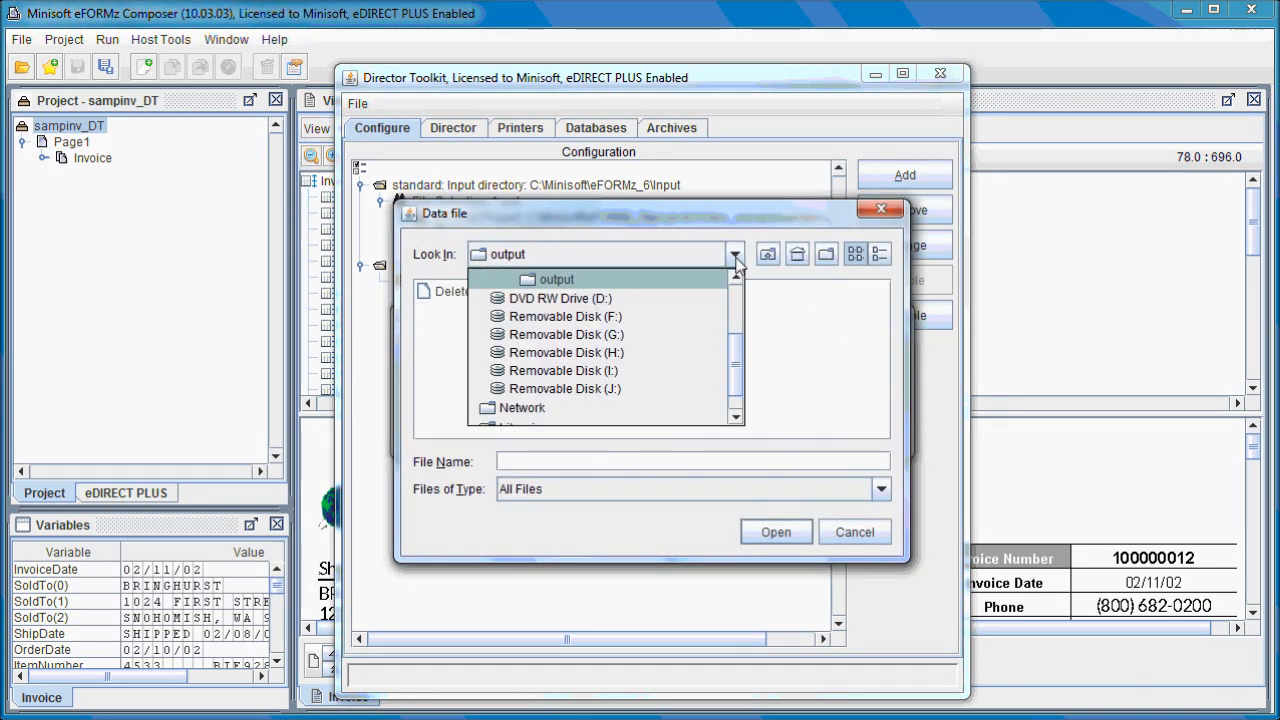
{"action": "scroll", "coordinate": [672, 320], "scroll_direction": "up", "scroll_amount": 1}
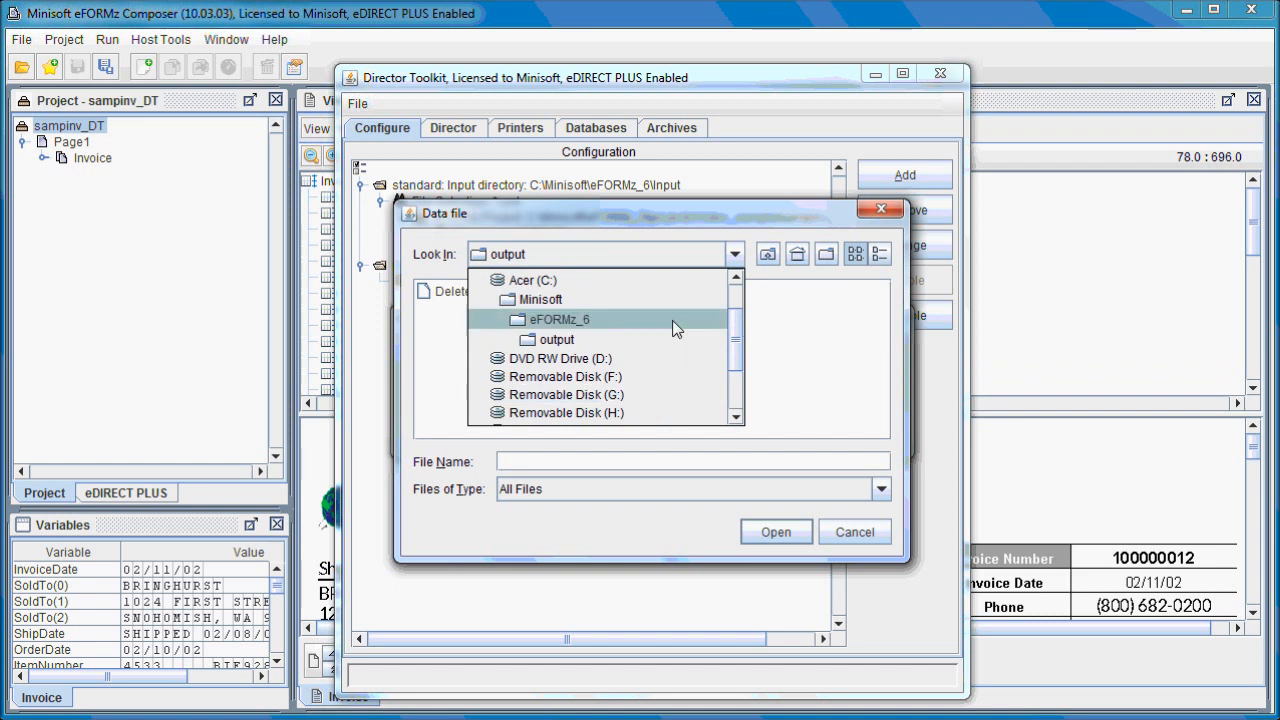
{"action": "left_click", "coordinate": [565, 340]}
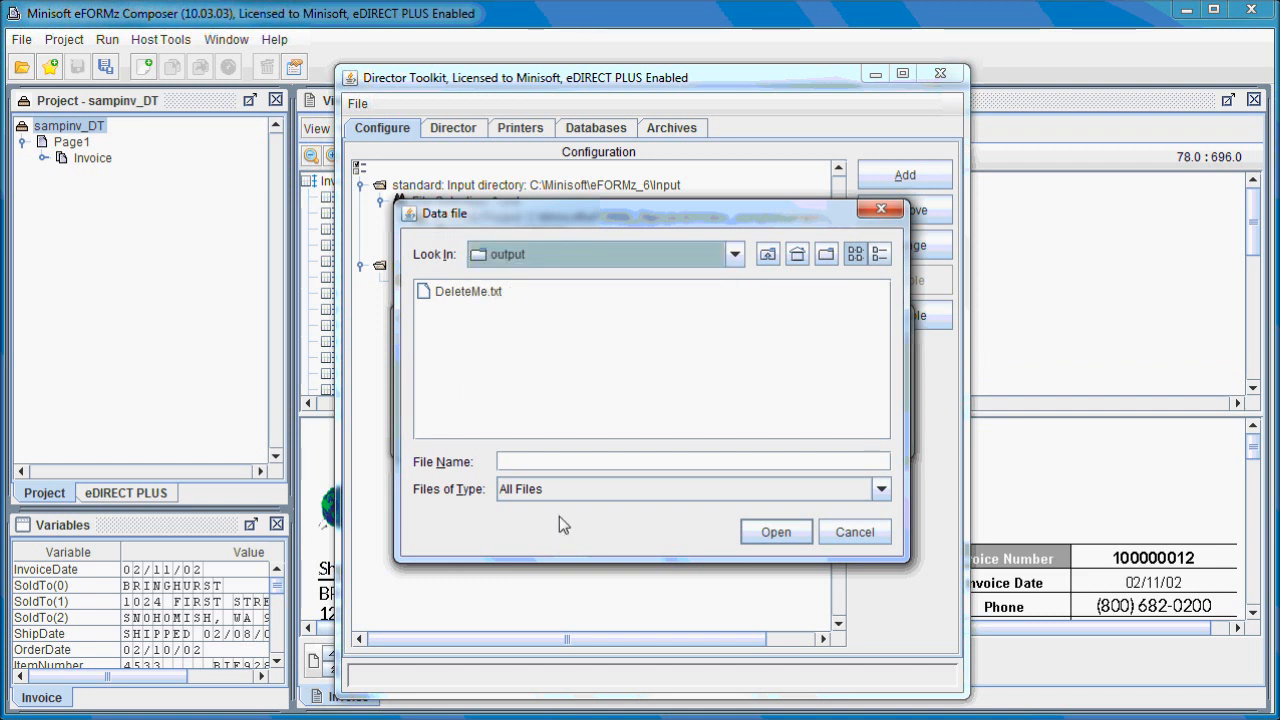
{"action": "left_click", "coordinate": [549, 488]}
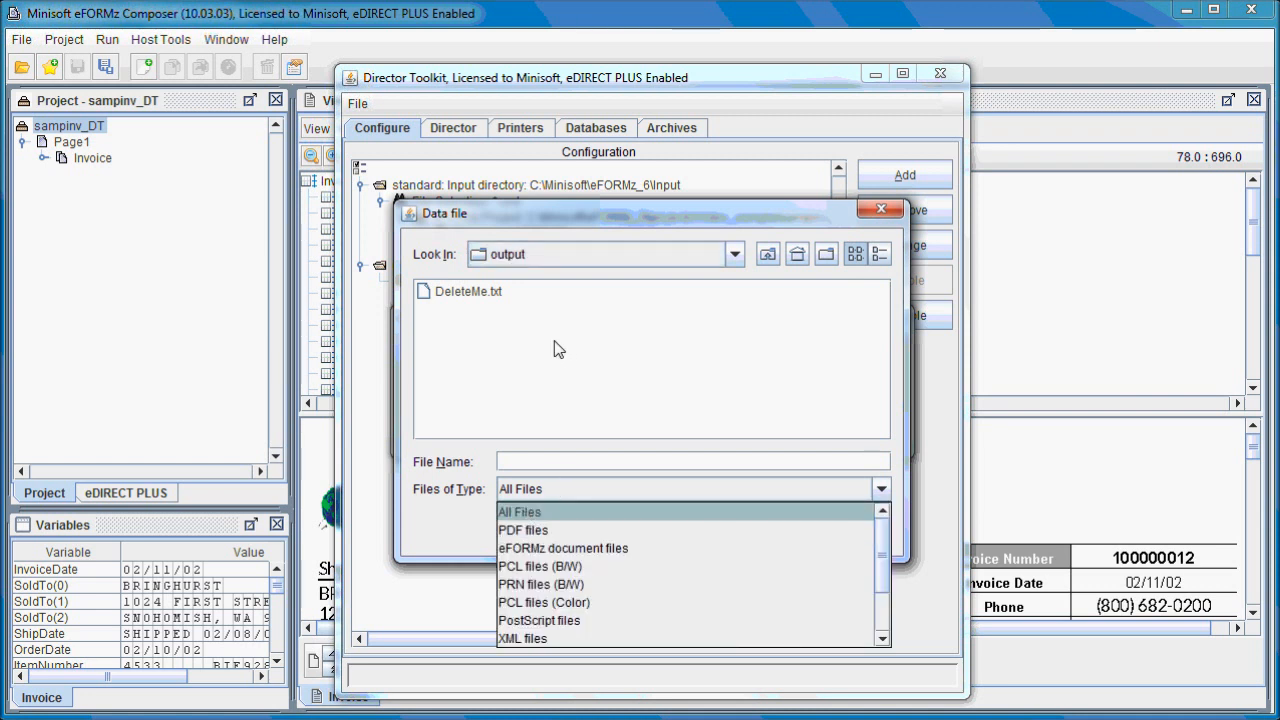
{"action": "left_click", "coordinate": [492, 296]}
{"action": "double_click", "coordinate": [492, 294]}
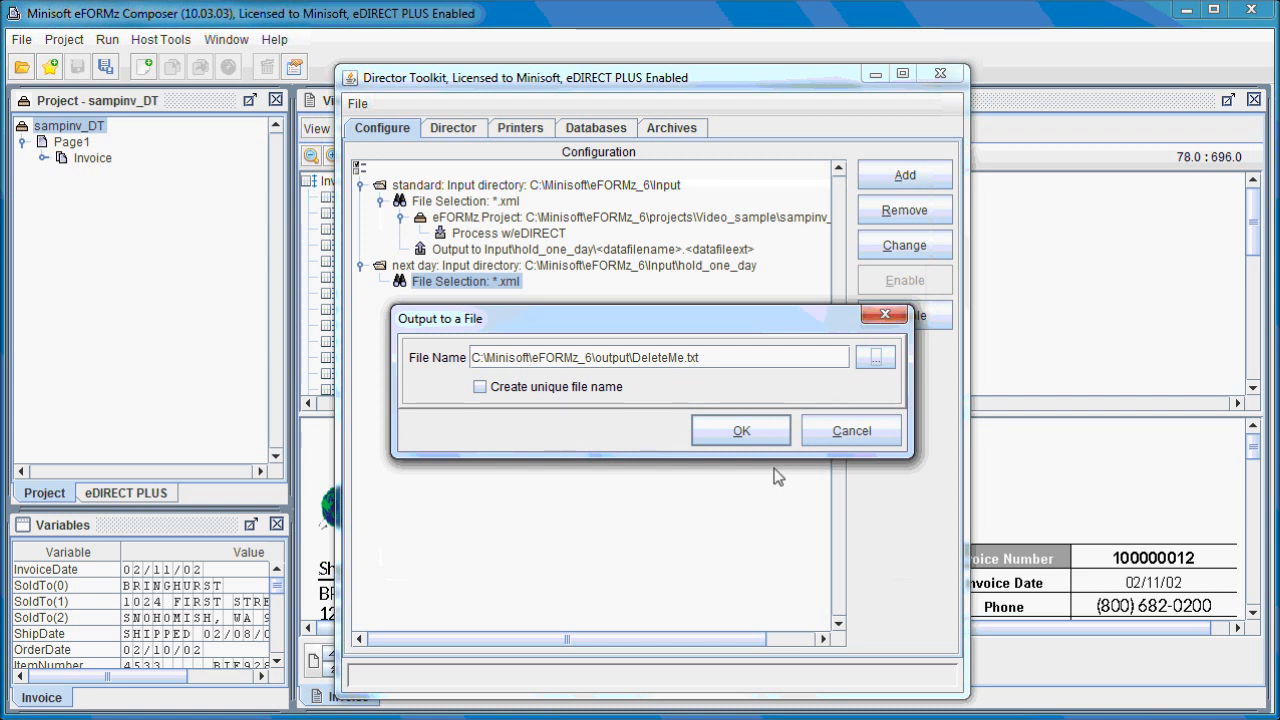
{"action": "left_click", "coordinate": [748, 433]}
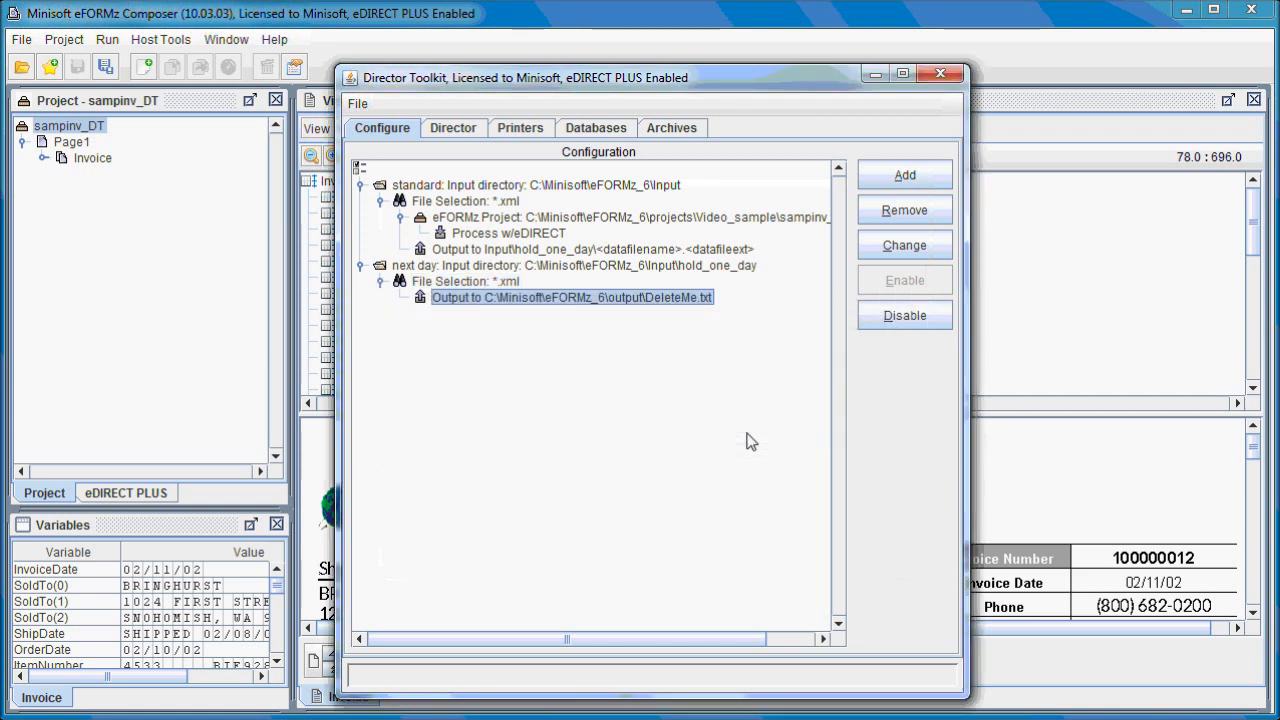